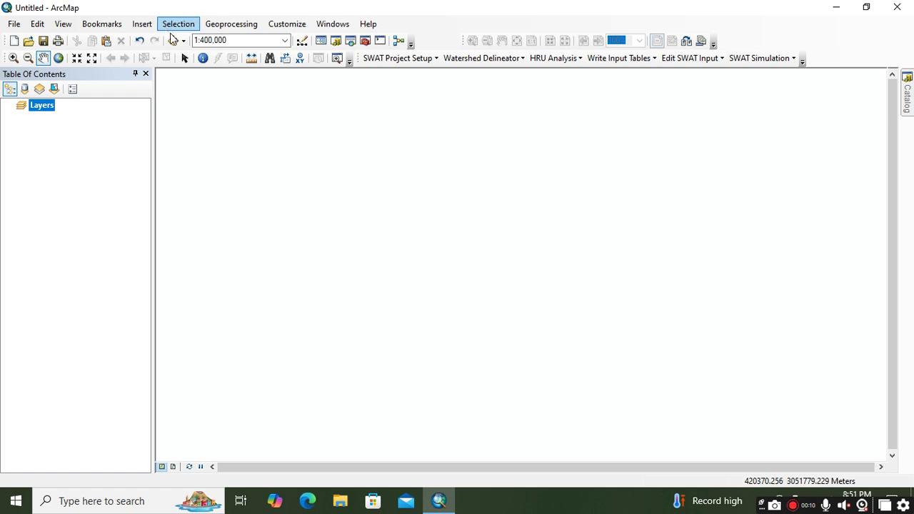
Step: Add Okhaldhunga_pro.shp from the okhaldhunga folder inside GIS_class to the map
left_click(173, 41)
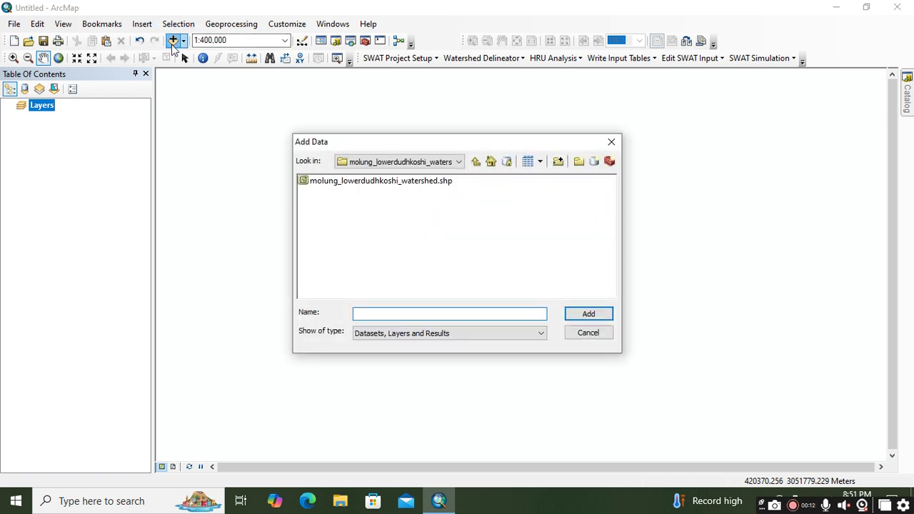
left_click(475, 162)
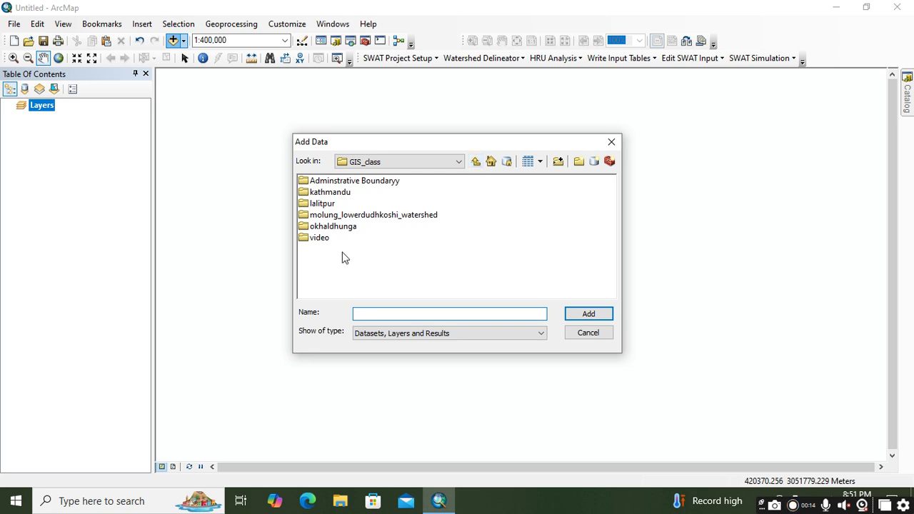
double_click(344, 228)
left_click(322, 204)
left_click(579, 313)
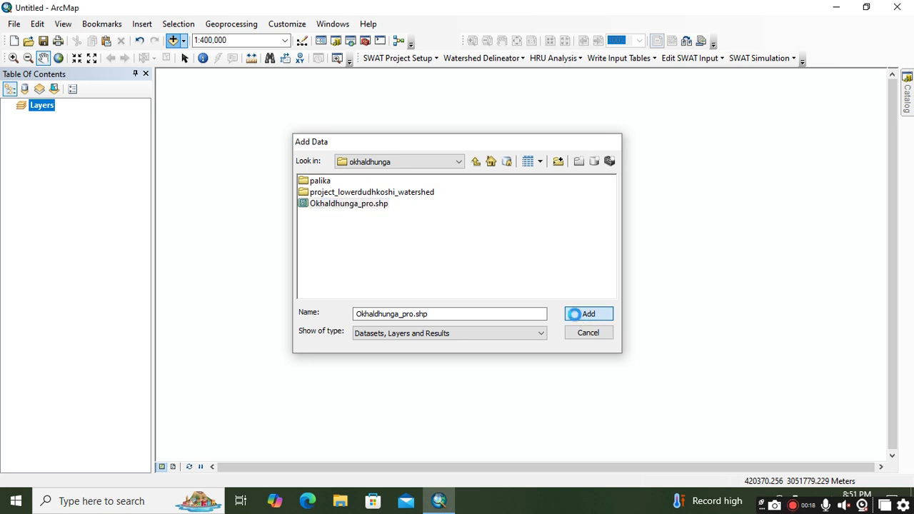
Step: Add molung_lowerdudhkoshi_watershed.shp from its folder inside GIS_class and bring both layers fully into view
left_click(173, 40)
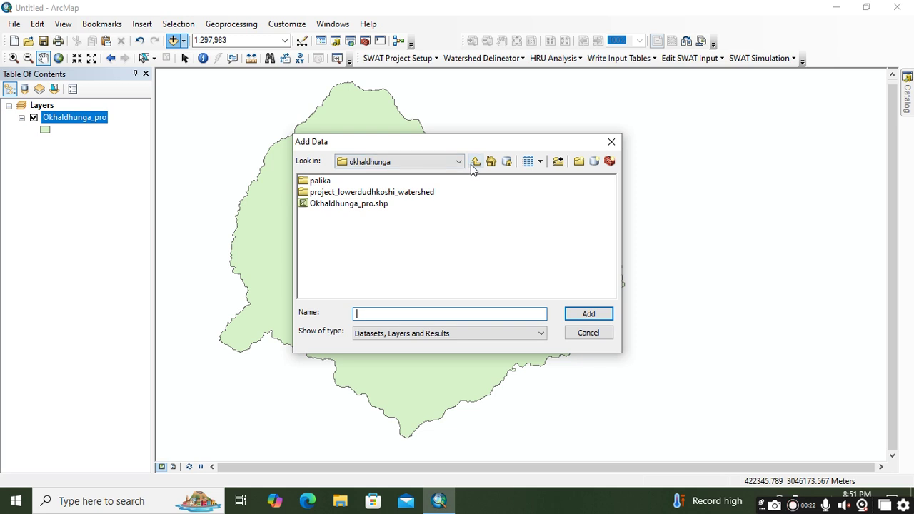
left_click(472, 163)
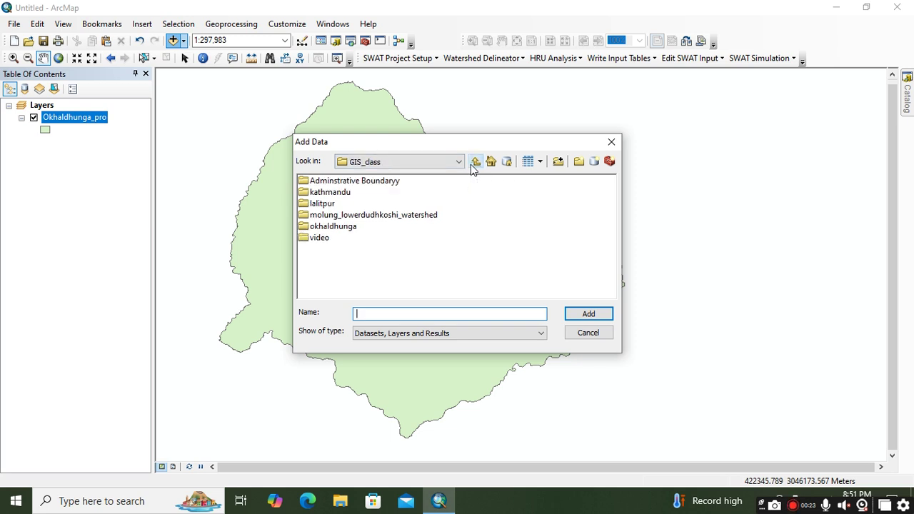
double_click(346, 215)
left_click(353, 183)
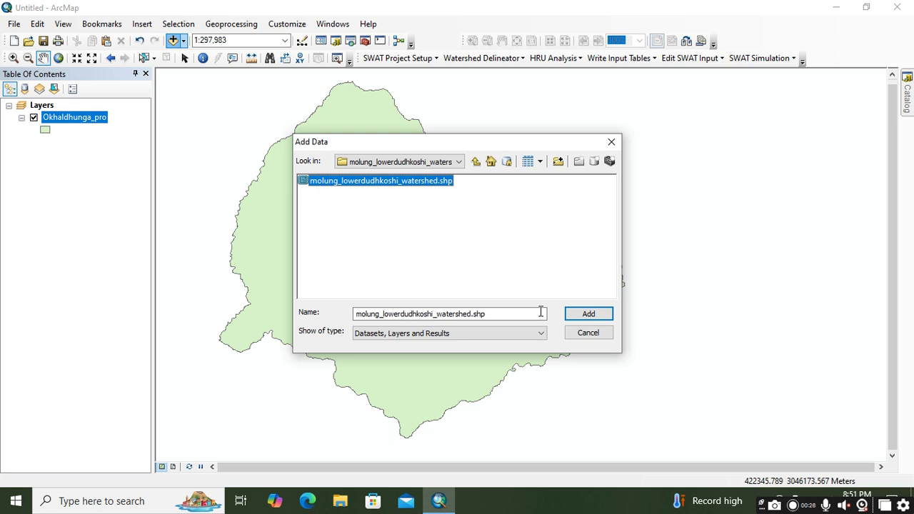
left_click(579, 314)
left_click_drag(560, 316, 541, 322)
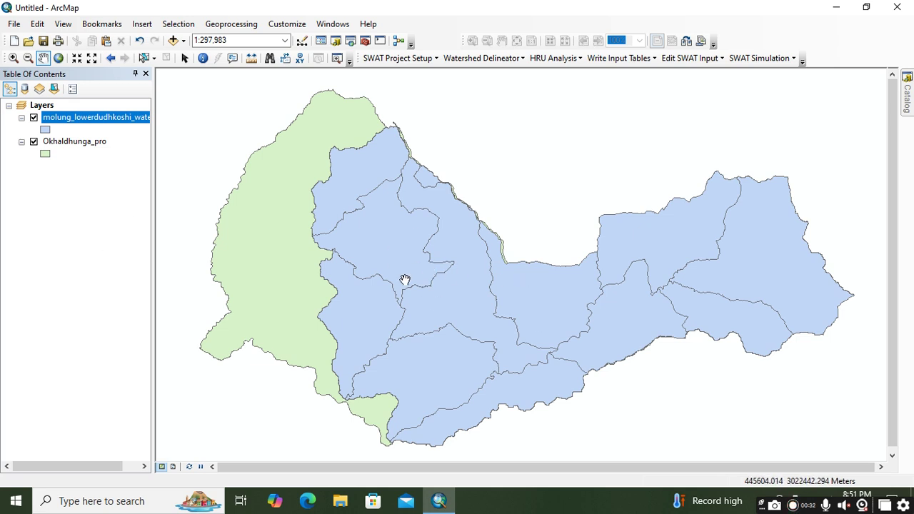
Step: View each layer on its own, leaving Okhaldhunga_pro displayed and the watershed layer hidden
left_click(33, 142)
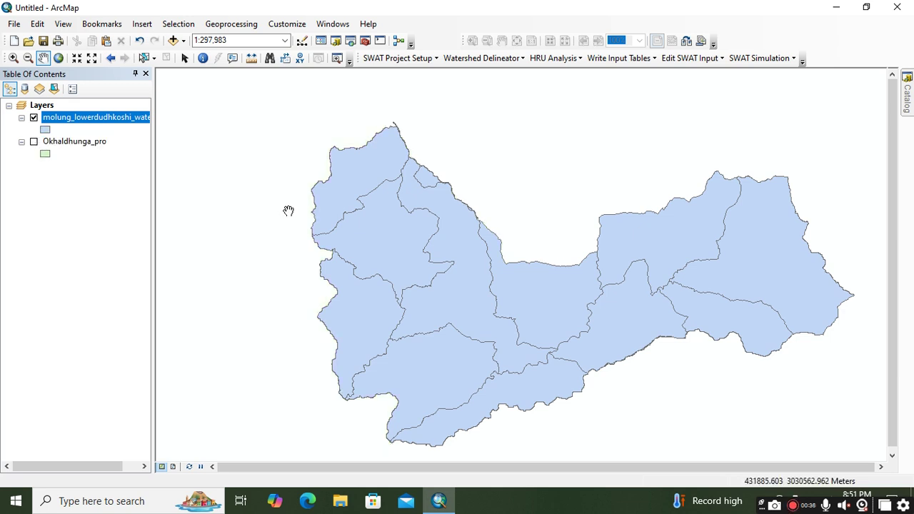
left_click(34, 118)
left_click(33, 142)
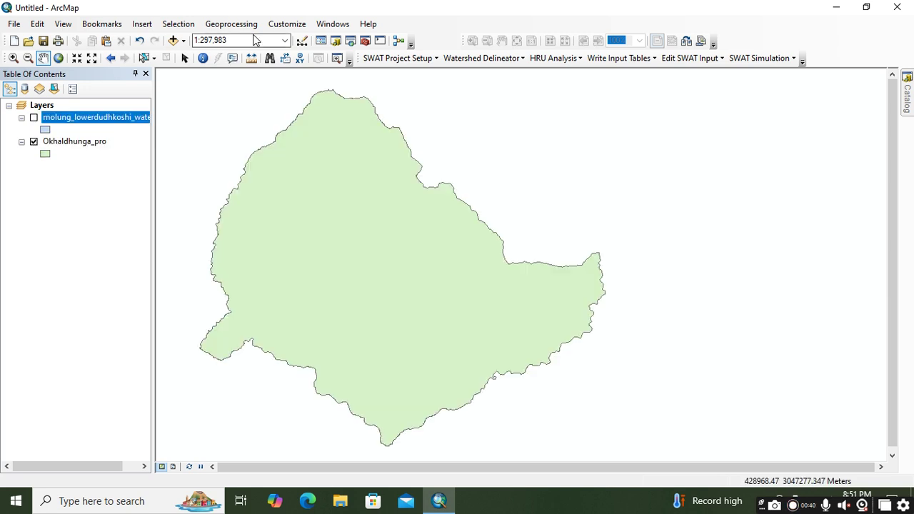
Step: Set up the Buffer geoprocessing tool with Okhaldhunga_pro as the input features
left_click(231, 23)
left_click(234, 38)
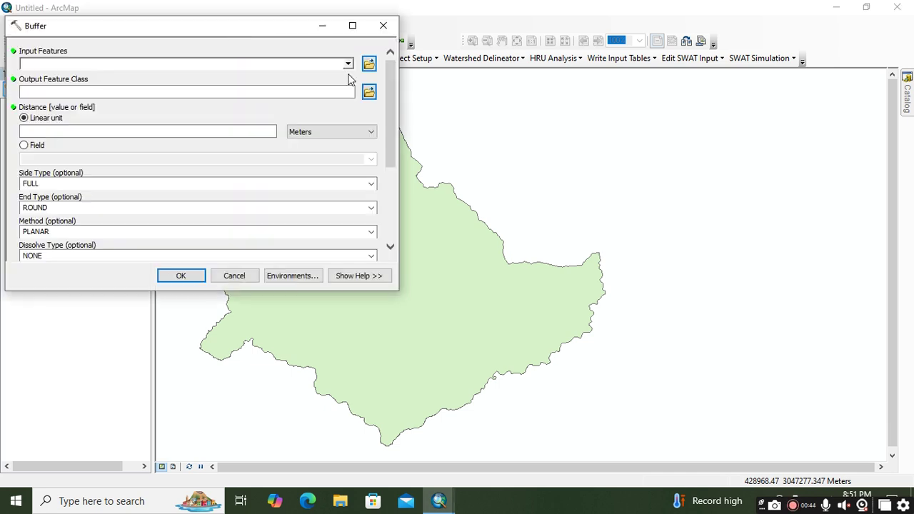
left_click(348, 65)
left_click(93, 90)
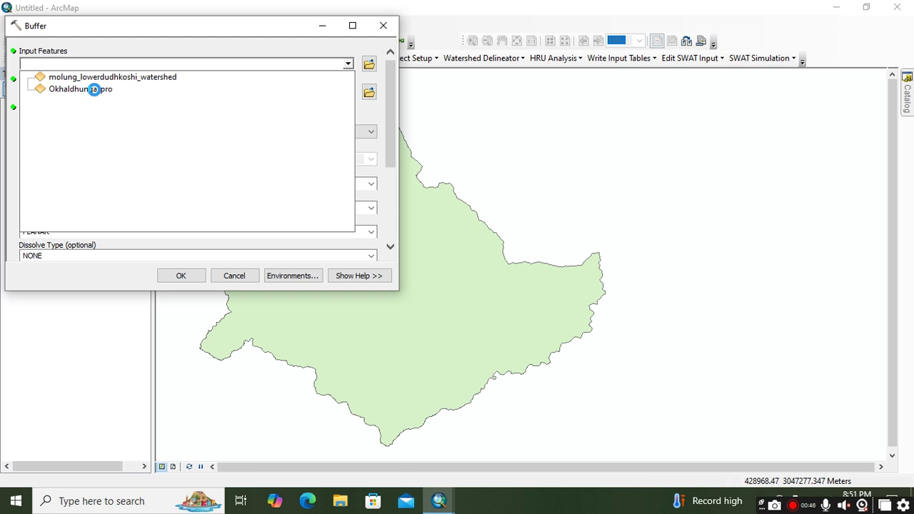
Step: Create a folder named geo in Desktop\GIS_class while choosing the output location for the buffer
left_click(369, 90)
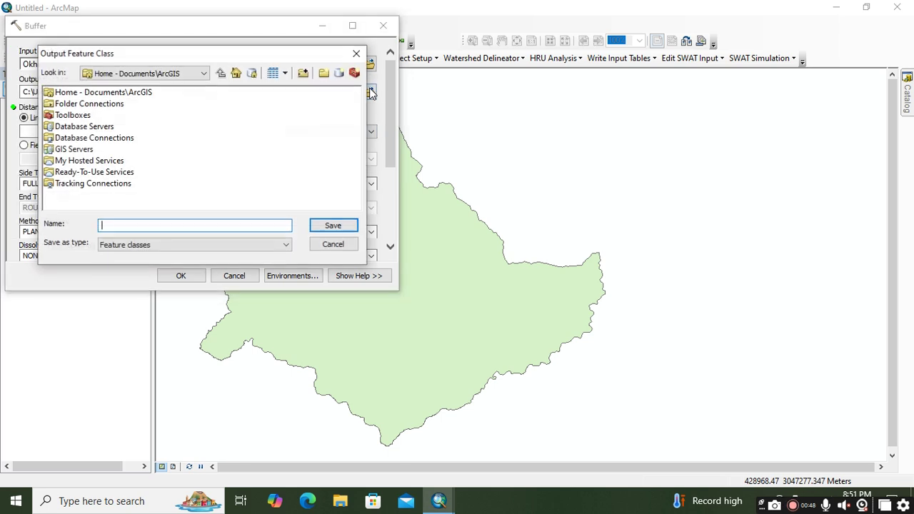
left_click(203, 73)
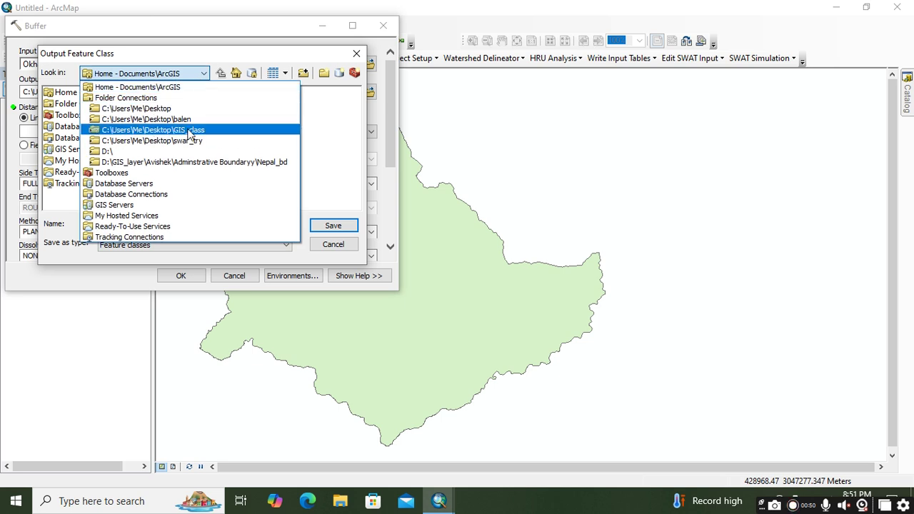
left_click(143, 107)
double_click(71, 94)
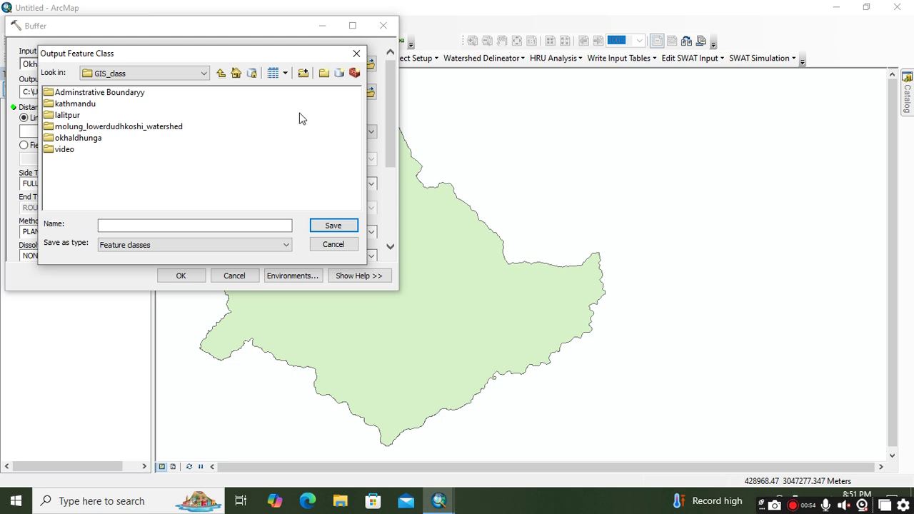
left_click(323, 73)
type("geo")
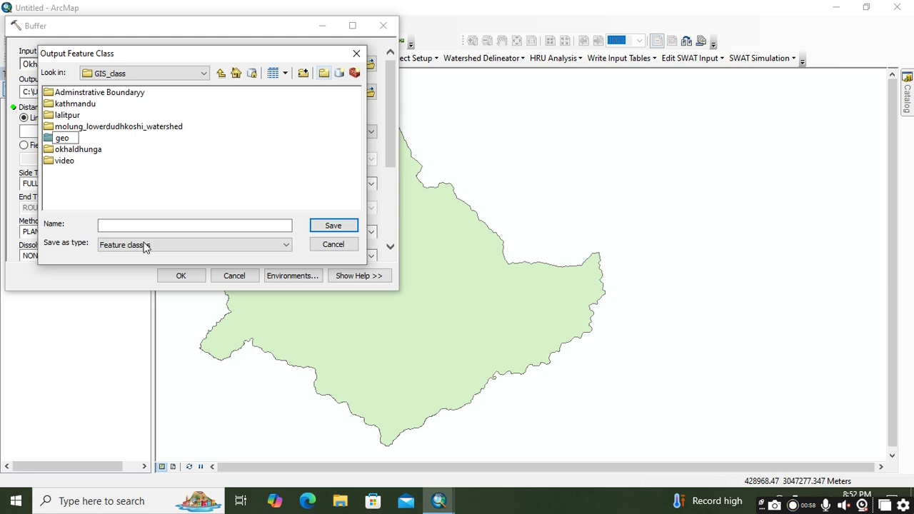
key("Return")
Step: Set the buffer's output feature class to buffer in the geo folder
double_click(57, 140)
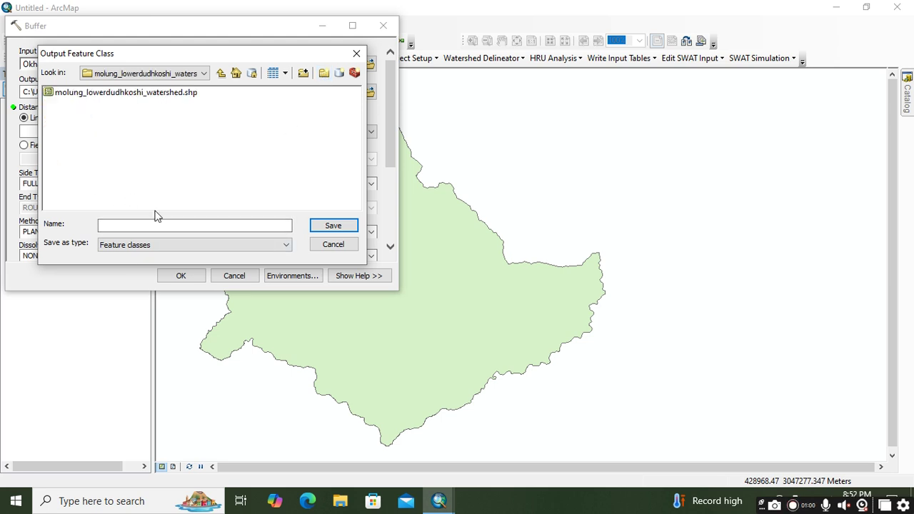
left_click(221, 74)
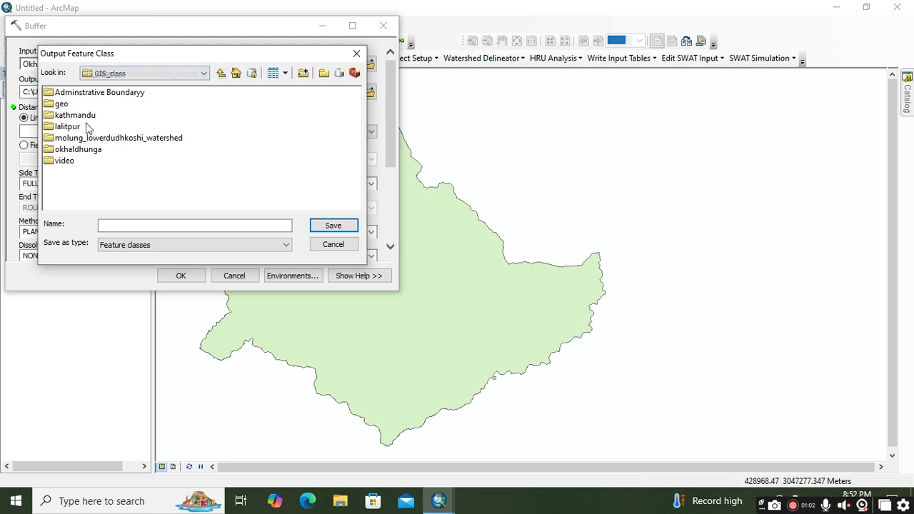
double_click(61, 107)
left_click(124, 225)
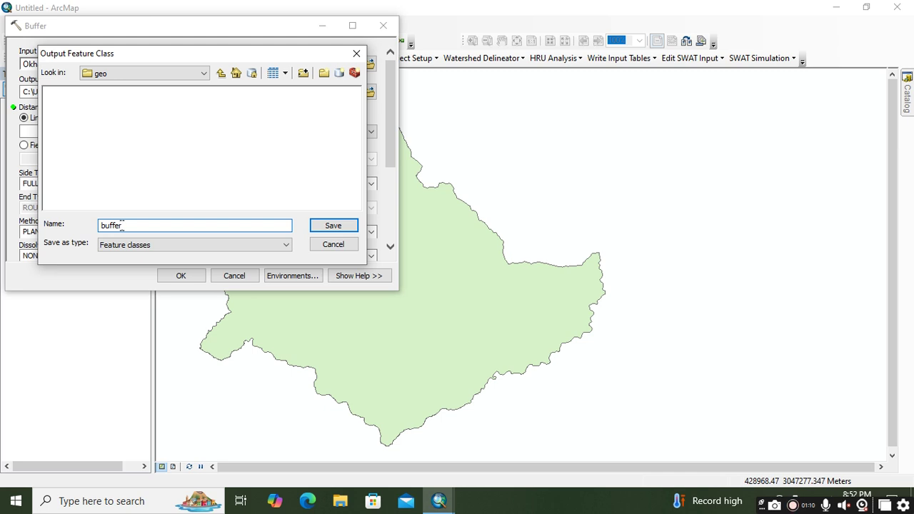
left_click(332, 226)
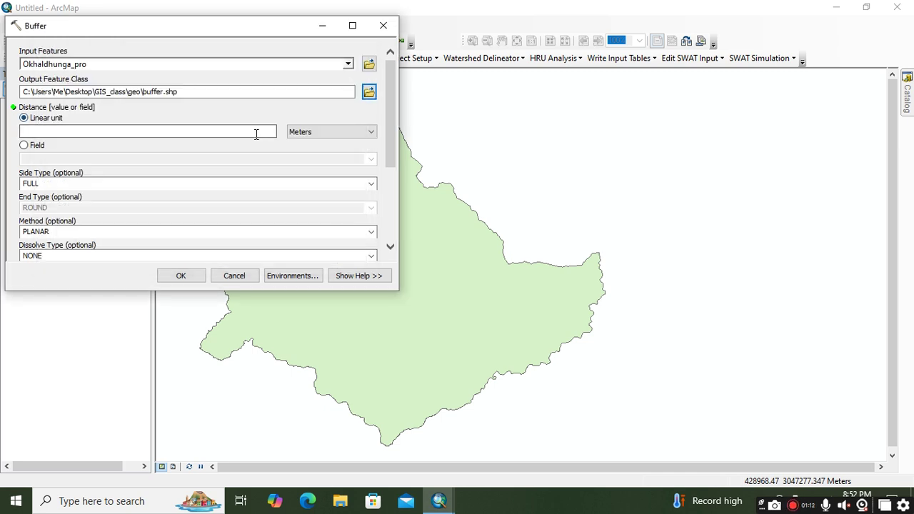
Step: Run the buffer with a linear distance of 1 kilometer and move Okhaldhunga_pro above the buffer layer
left_click(299, 136)
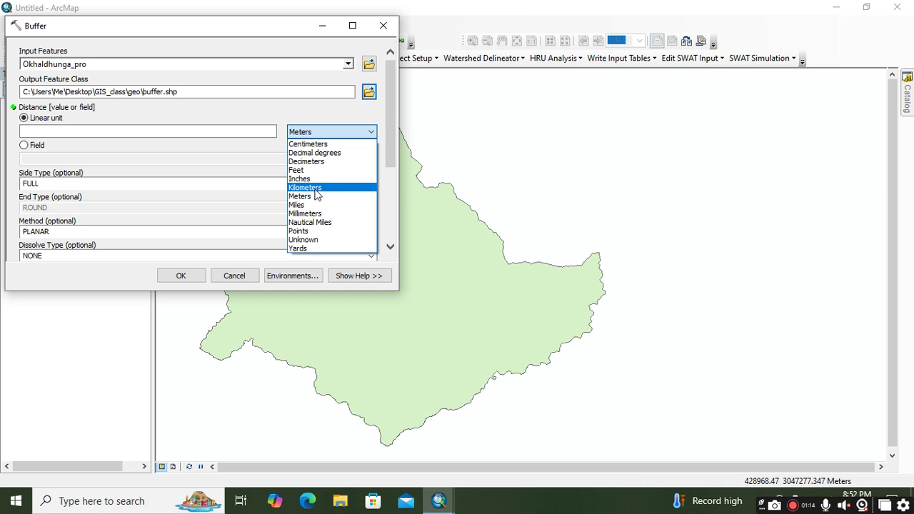
left_click(312, 187)
left_click(267, 133)
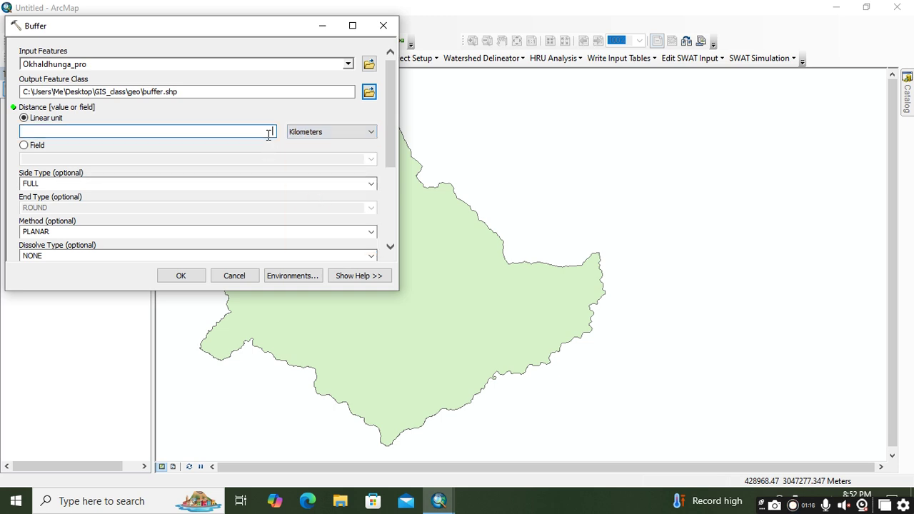
type("1")
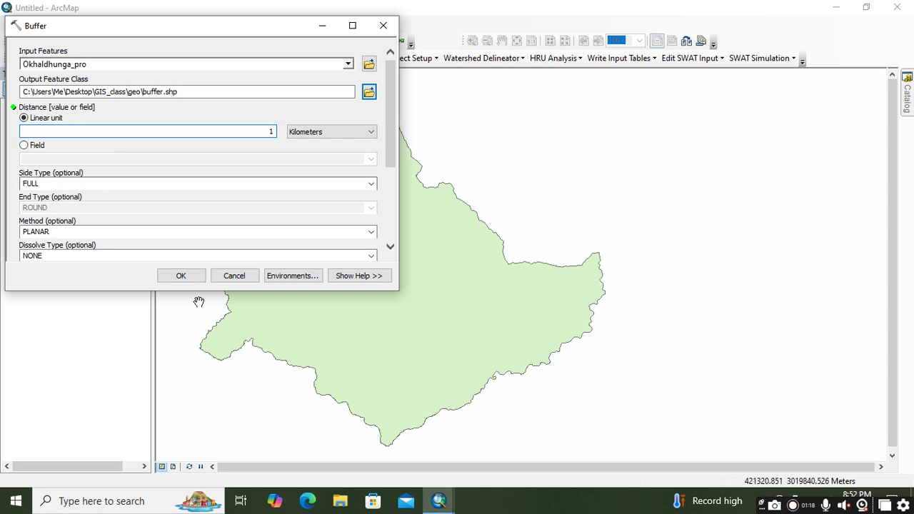
left_click(197, 279)
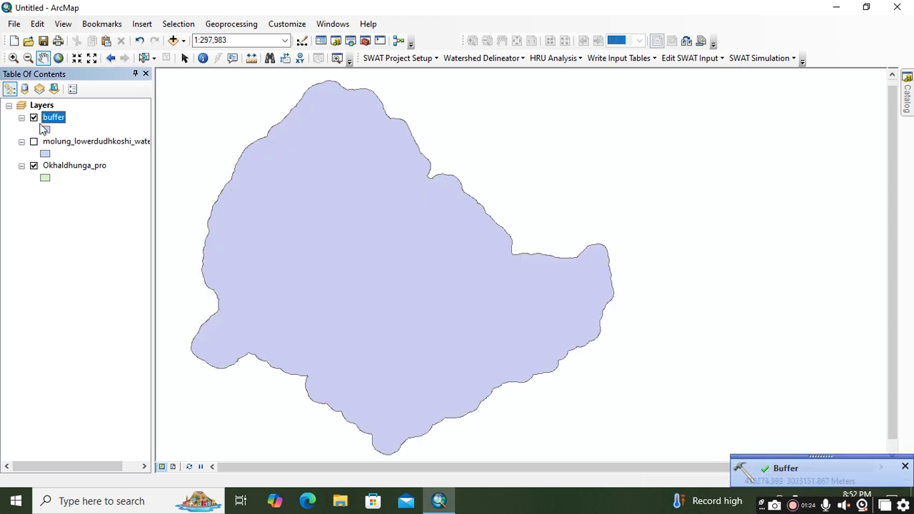
left_click_drag(47, 171, 45, 111)
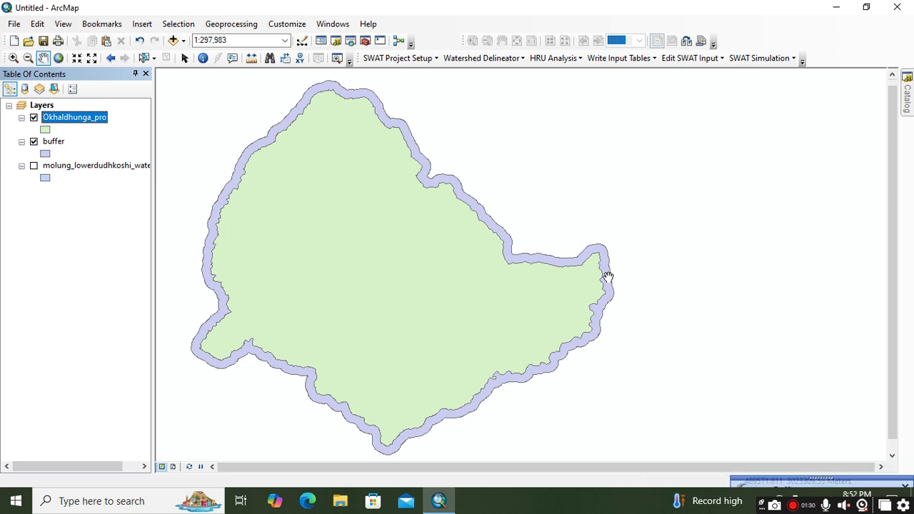
Step: Remove the buffer layer from the map's layer list
left_click(55, 143)
right_click(55, 143)
left_click(76, 167)
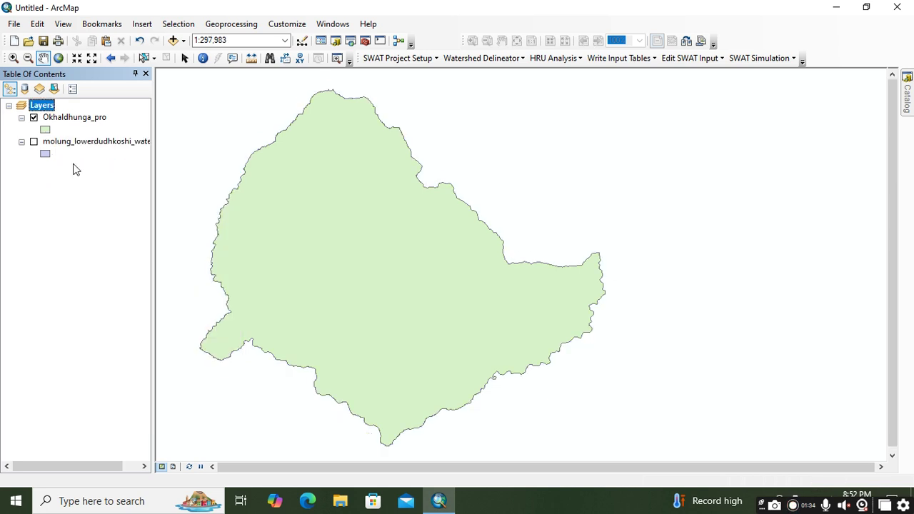
Step: Set up the Clip tool with molung_lowerdudhkoshi_watershed as input features and Okhaldhunga_pro as clip features
left_click(230, 23)
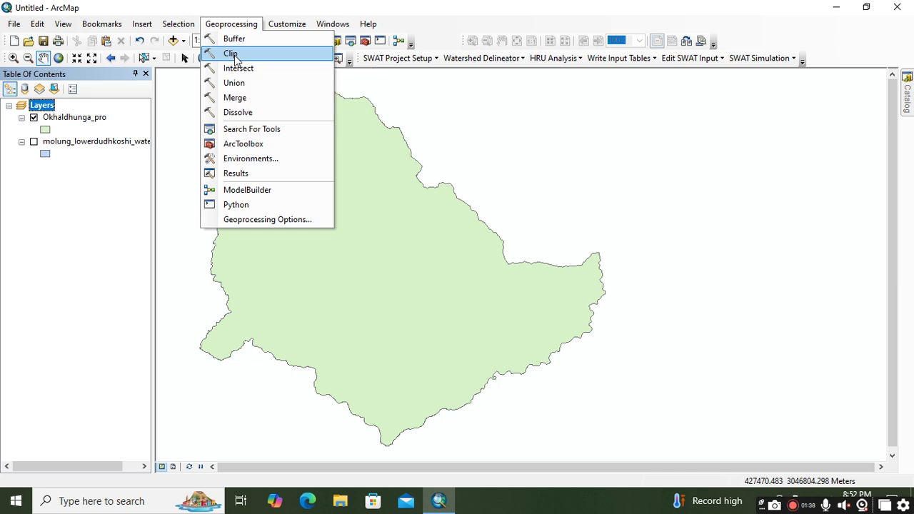
left_click(230, 53)
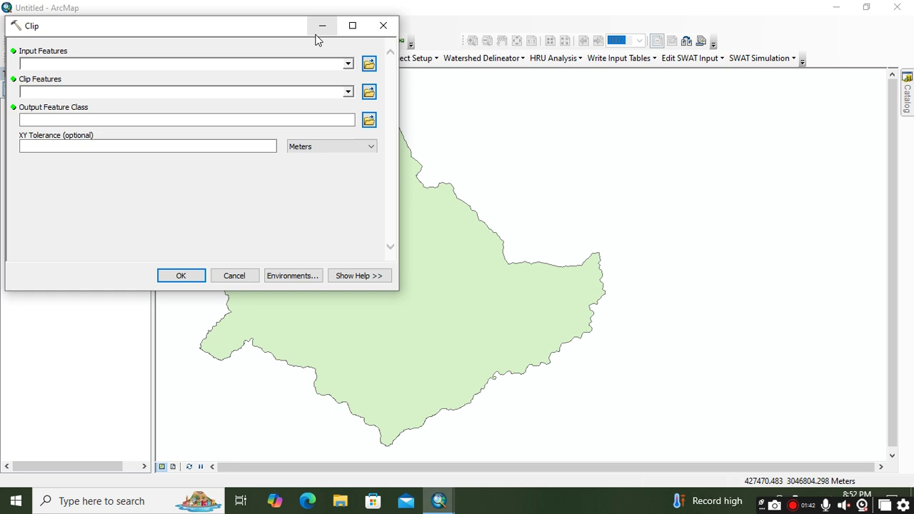
left_click(347, 64)
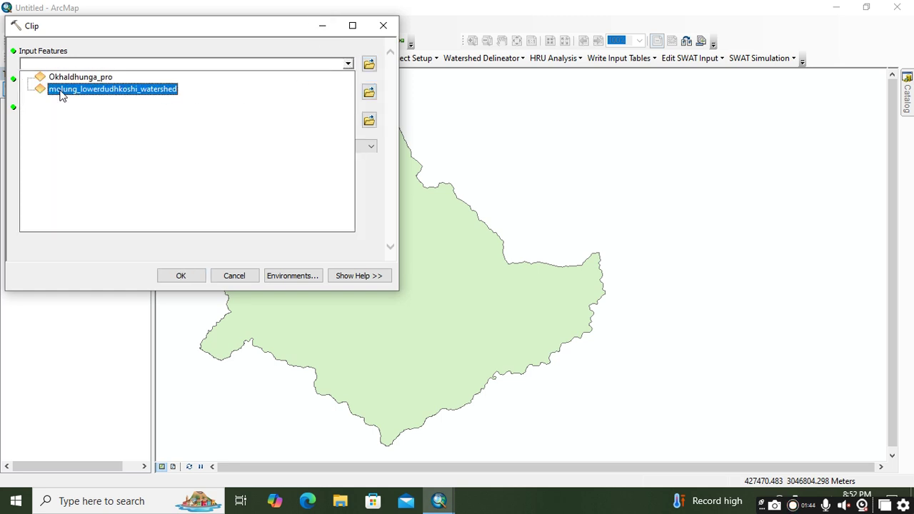
left_click(86, 91)
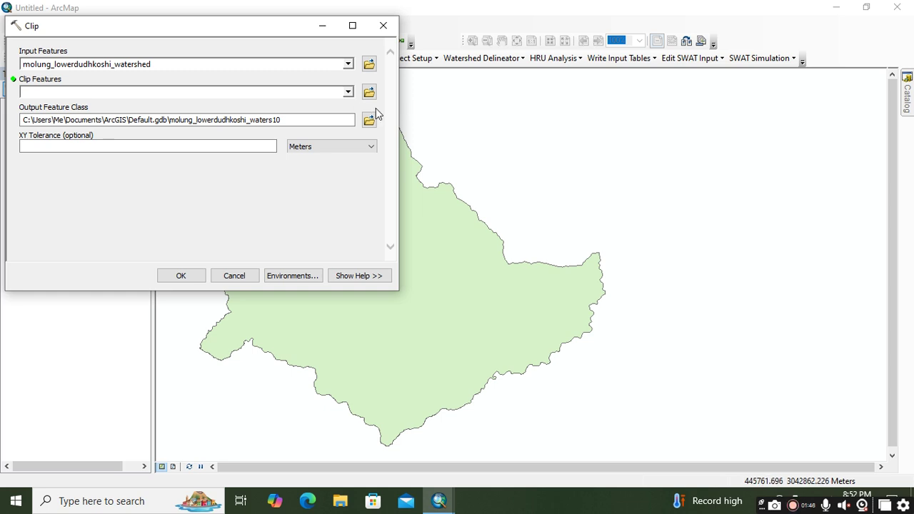
left_click(347, 92)
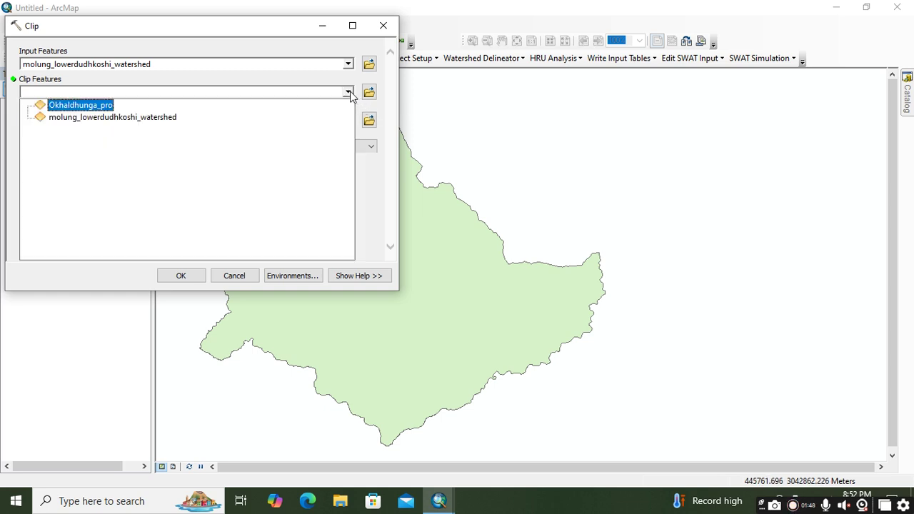
left_click(63, 107)
Step: Save the clip output as clip in the geo folder and run the tool
left_click(369, 119)
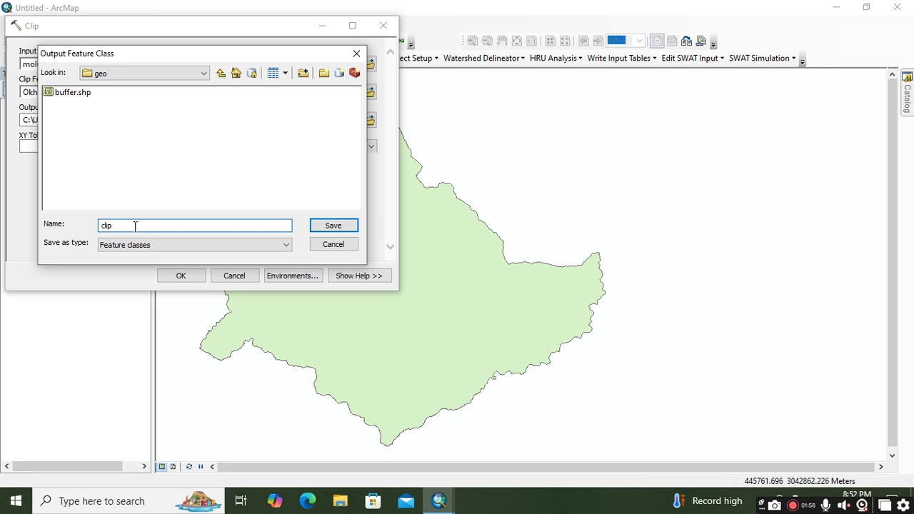
left_click(332, 226)
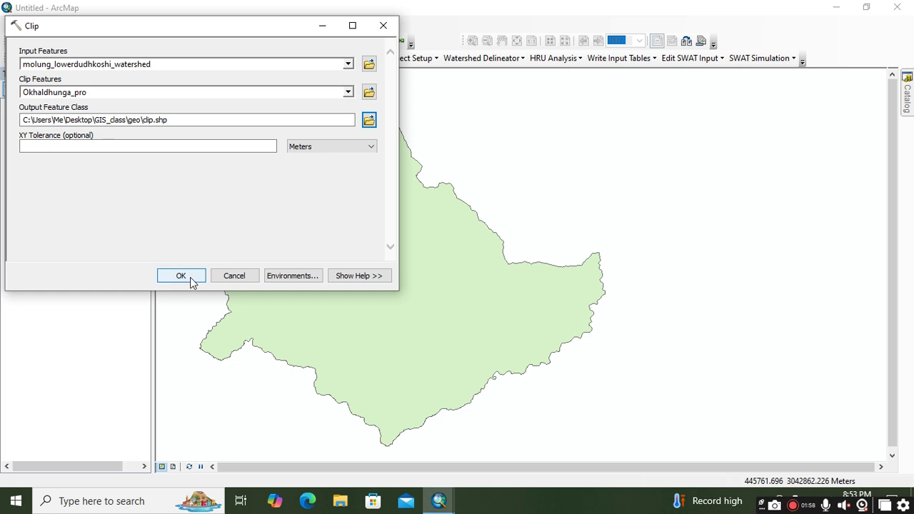
left_click(190, 278)
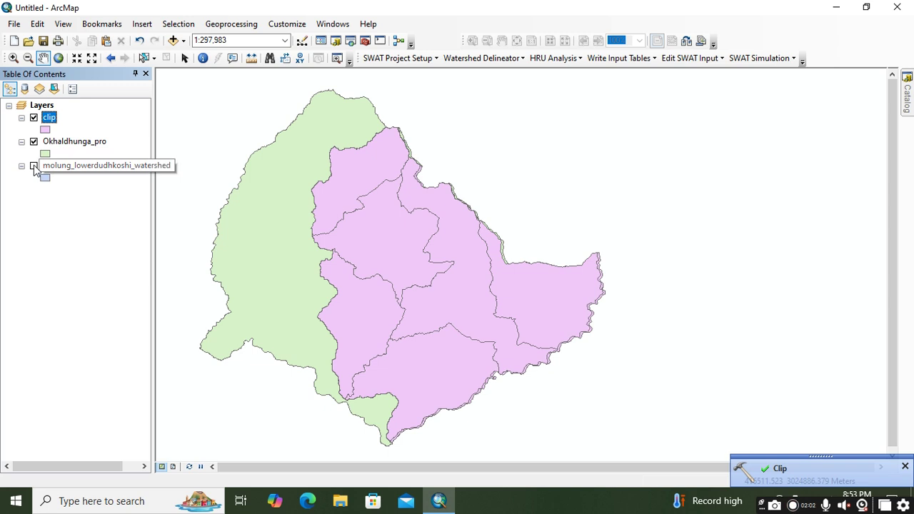
Step: Compare the clip with the full watershed layer, then hide the watershed and Okhaldhunga_pro so only clip is displayed
left_click(34, 165)
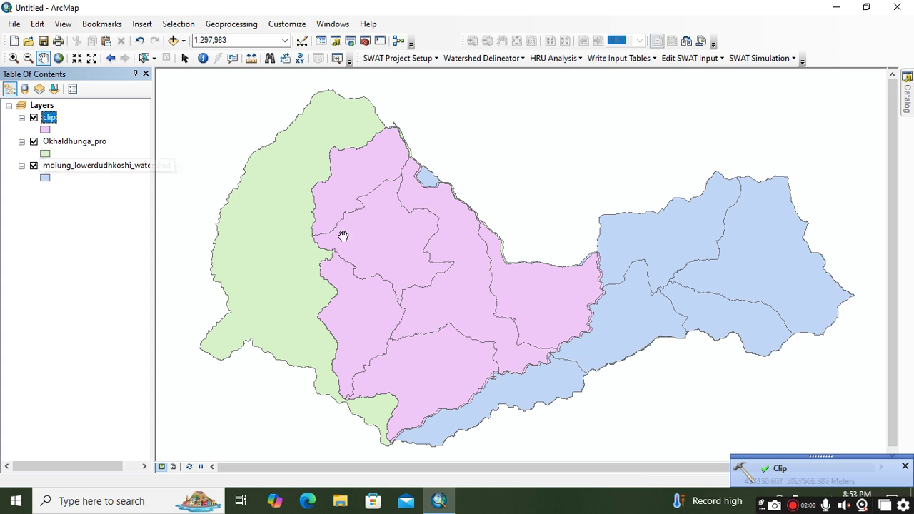
left_click(34, 166)
left_click(34, 141)
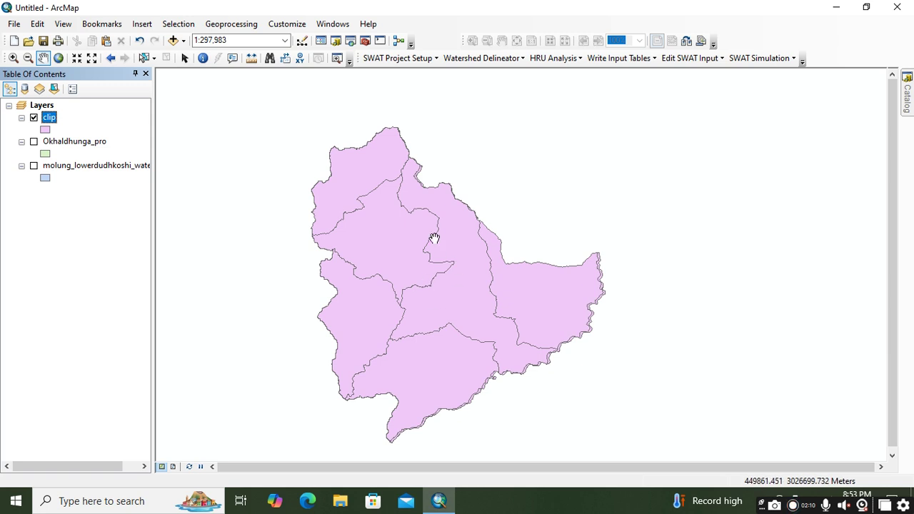
Step: Remove the clip layer and set up the Intersect tool with molung_lowerdudhkoshi_watershed and Okhaldhunga_pro as input features
right_click(45, 120)
left_click(69, 141)
left_click(216, 25)
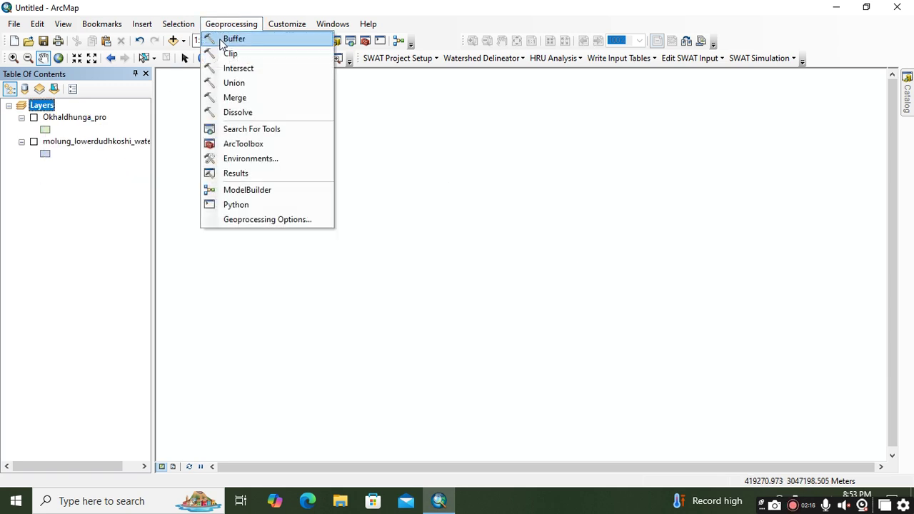
left_click(254, 69)
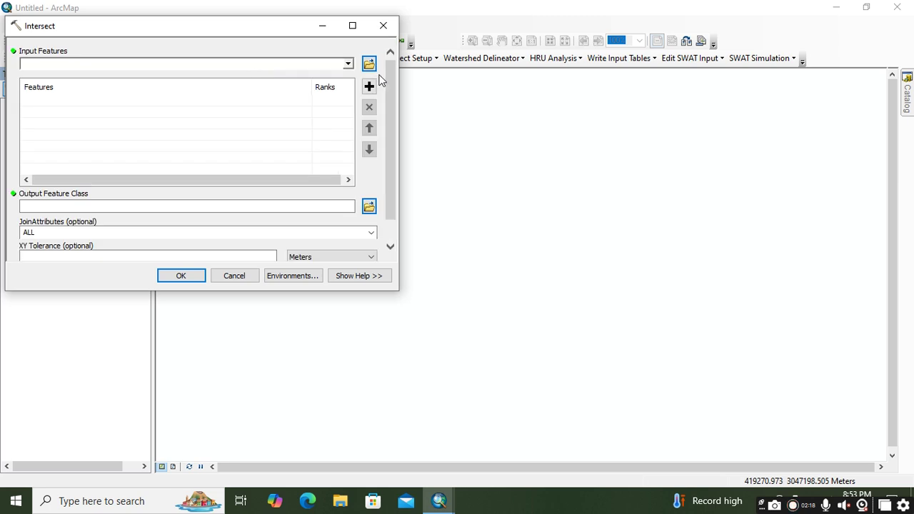
left_click(347, 65)
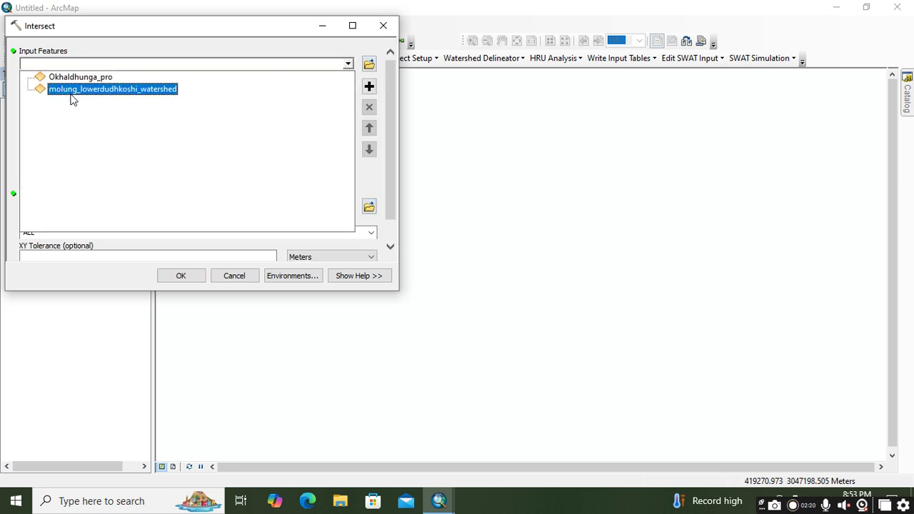
left_click(72, 88)
left_click(351, 63)
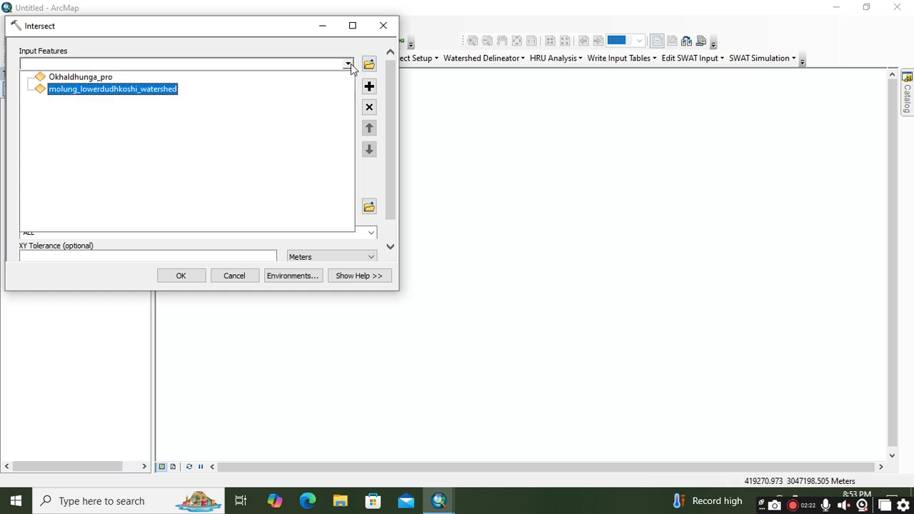
left_click(100, 75)
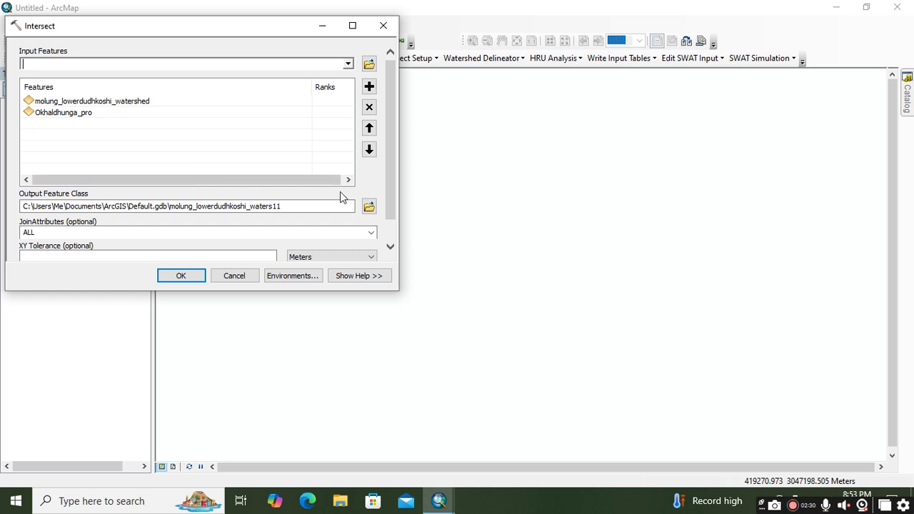
Step: Save the intersect output as intersect in the geo folder and run the tool
left_click(375, 207)
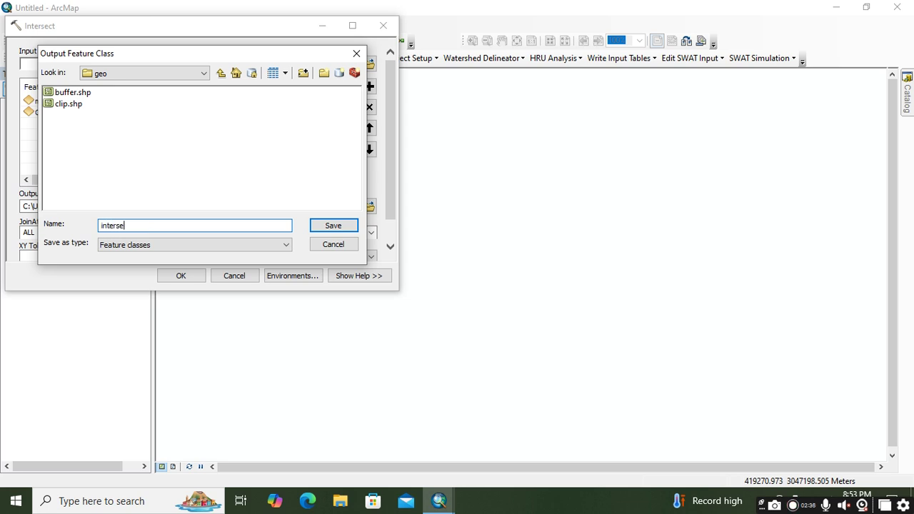
key("Return")
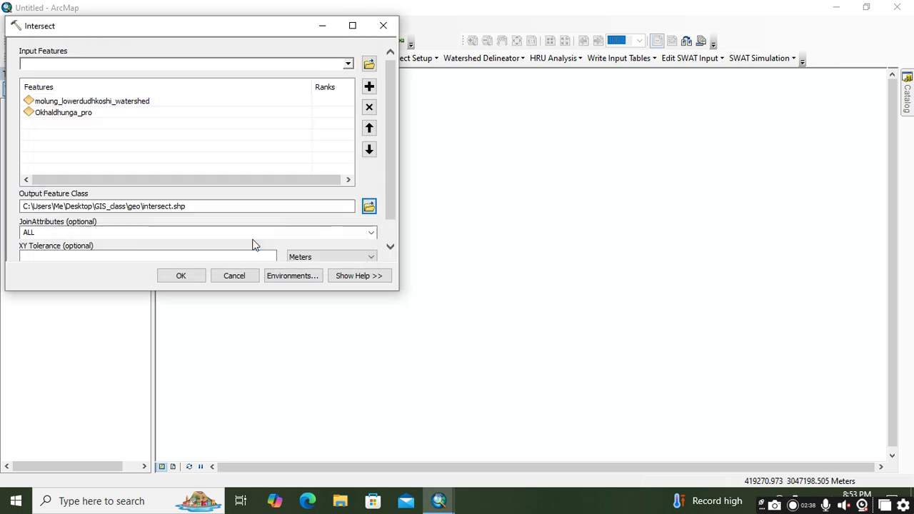
left_click(181, 276)
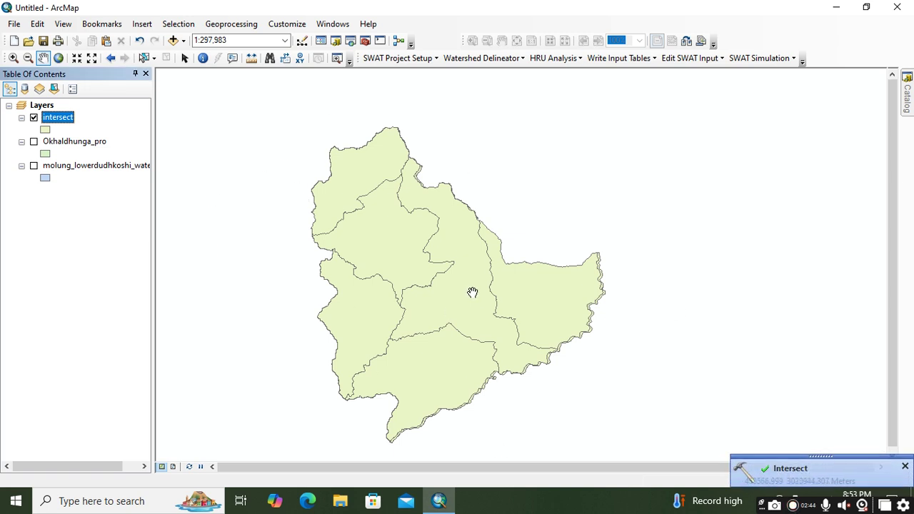
Step: Remove the intersect layer and set up the Union tool with Okhaldhunga_pro and molung_lowerdudhkoshi_watershed as input features
right_click(63, 121)
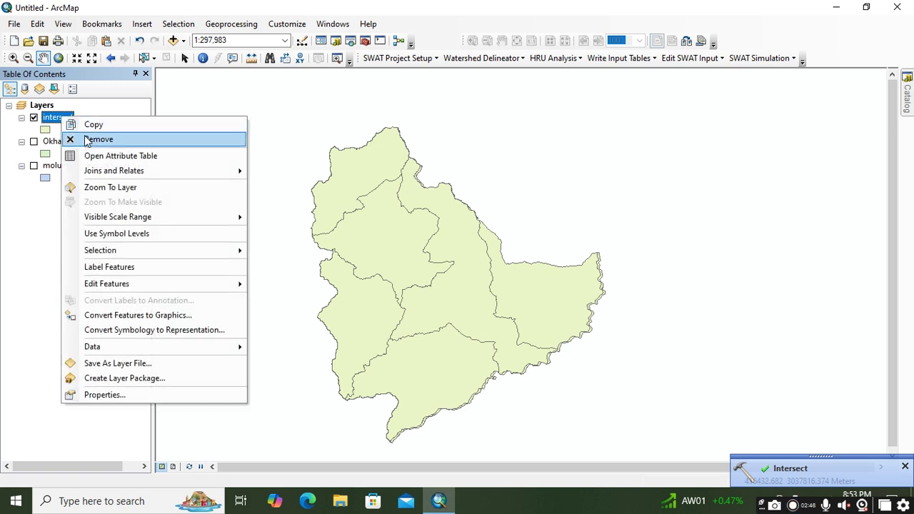
left_click(93, 139)
left_click(231, 24)
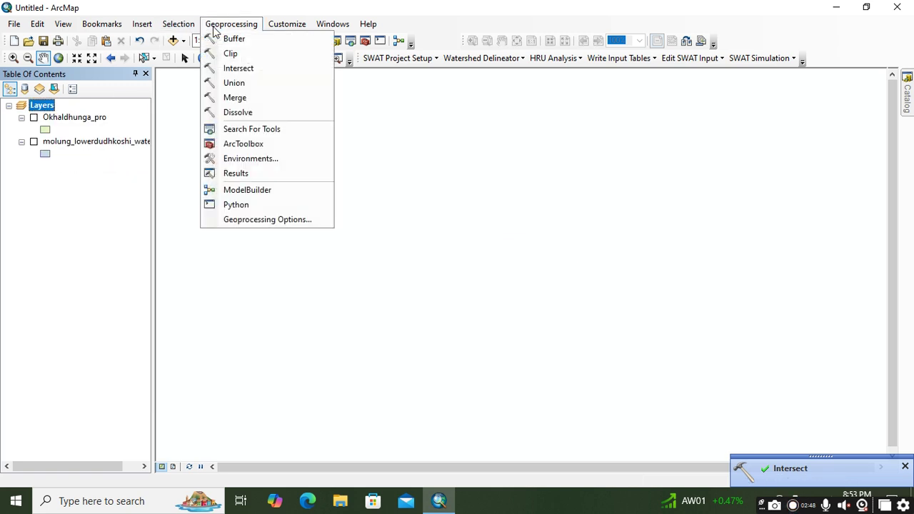
left_click(234, 84)
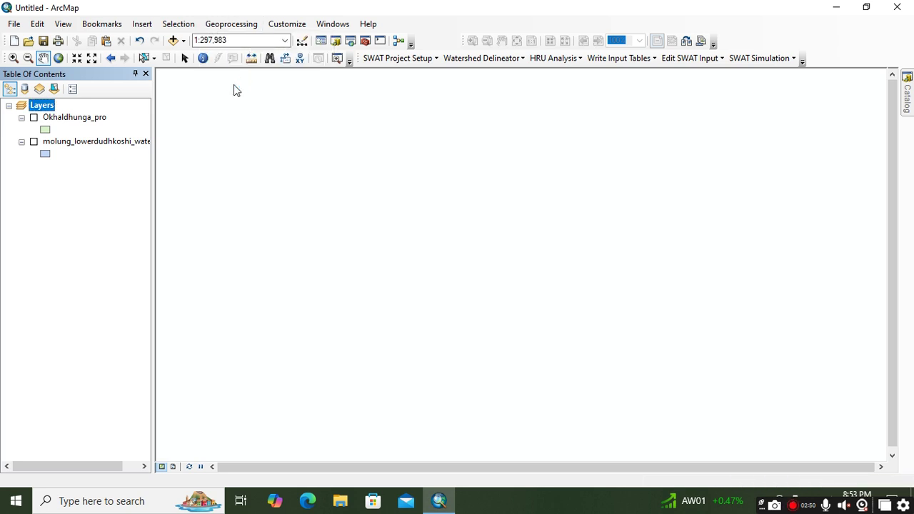
left_click(347, 64)
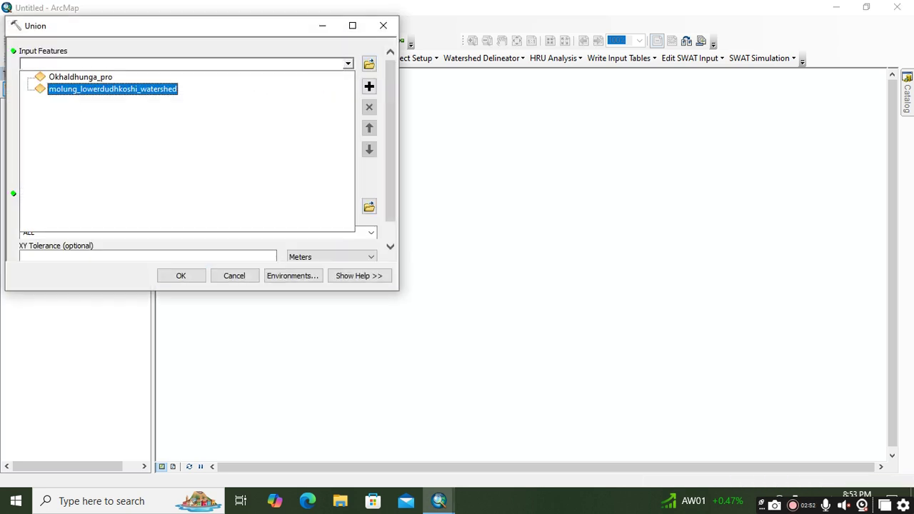
left_click(68, 75)
left_click(347, 64)
left_click(114, 91)
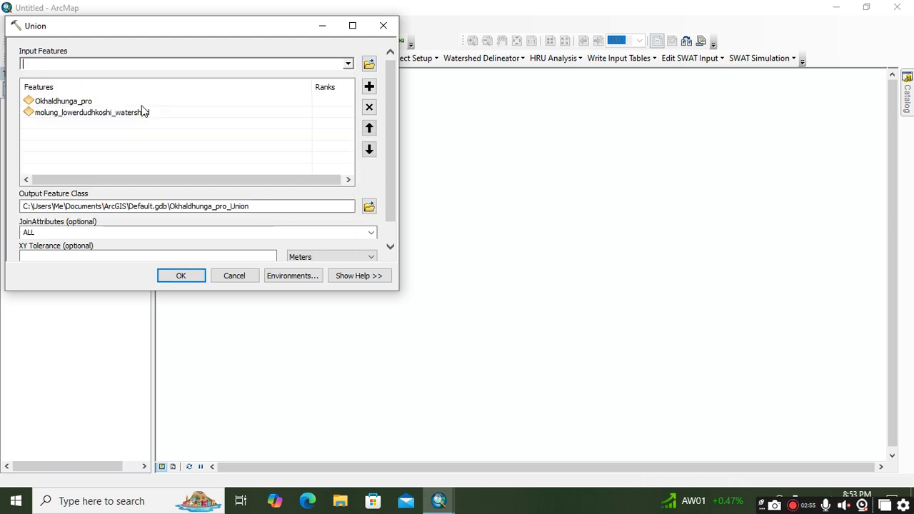
Step: Save the union output as union in the geo folder and run the tool
left_click(369, 207)
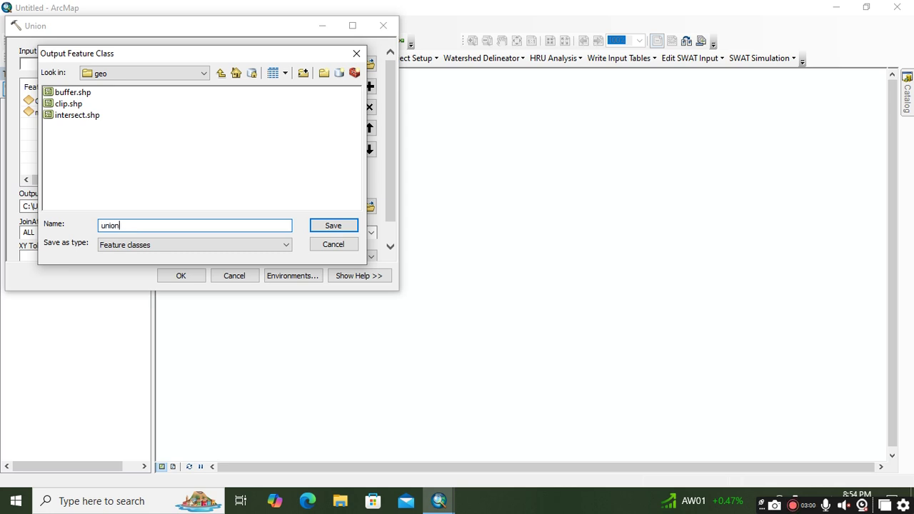
left_click(323, 225)
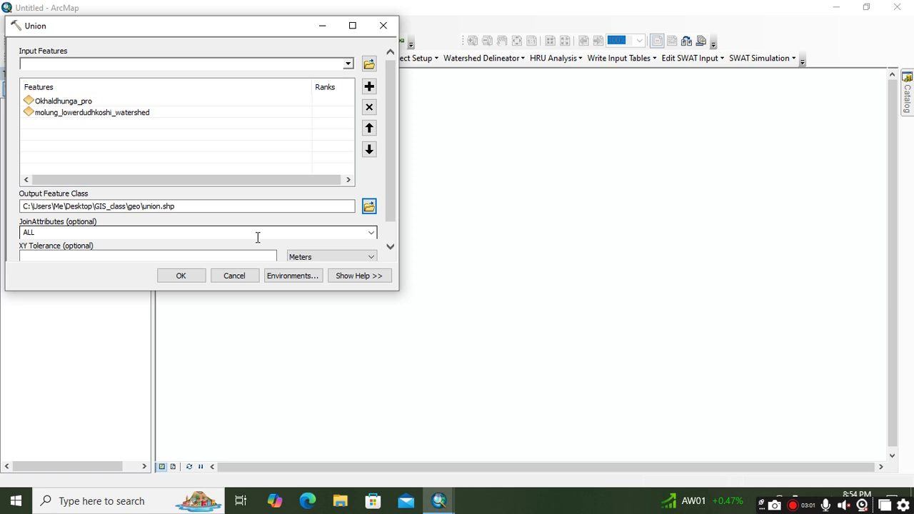
left_click(196, 280)
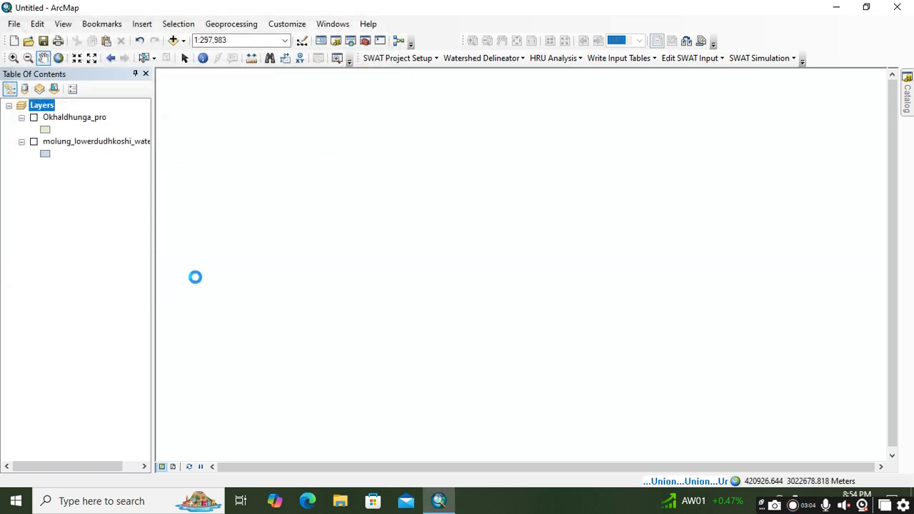
Step: Examine the union layer's polygons on the map and the columns of its attribute table, and close the table
left_click_drag(321, 285, 312, 251)
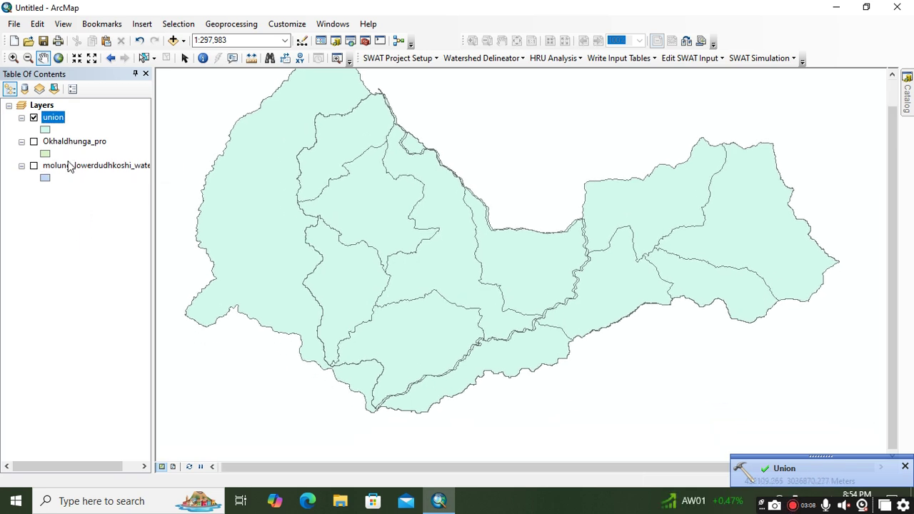
left_click_drag(411, 261, 336, 274)
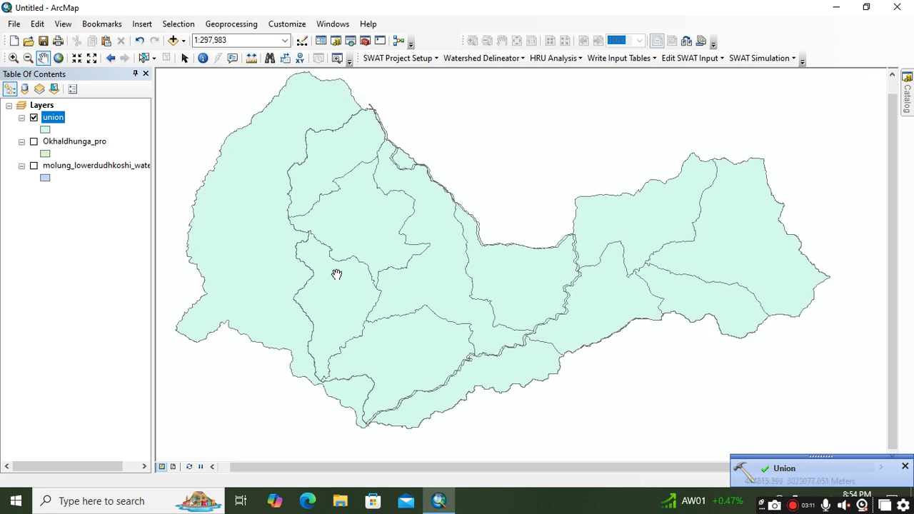
right_click(52, 115)
left_click(87, 150)
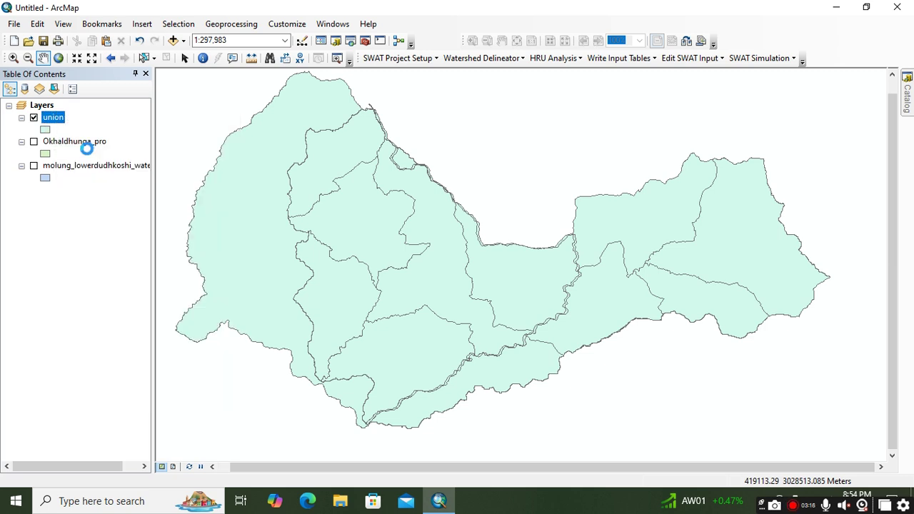
left_click_drag(179, 370, 461, 387)
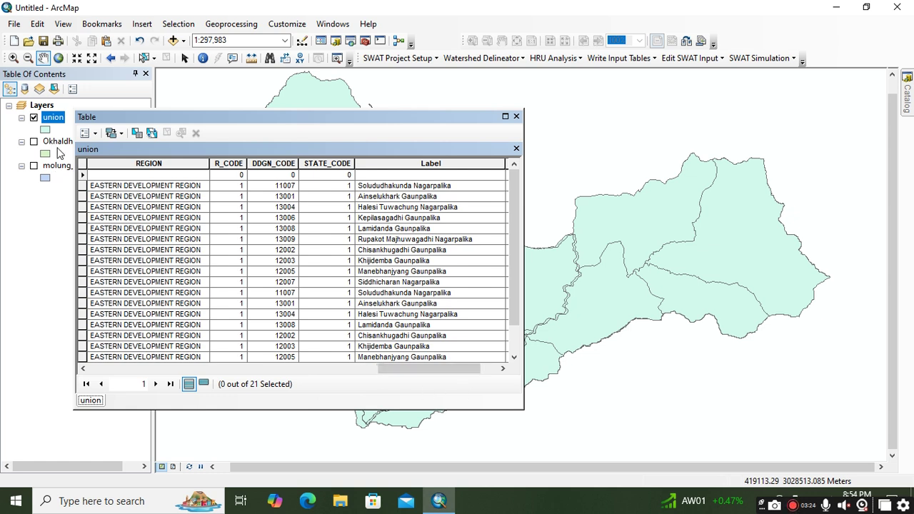
left_click(516, 116)
Step: Remove the union layer and set up the Merge tool with Okhaldhunga_pro and molung_lowerdudhkoshi_watershed as input datasets
right_click(50, 117)
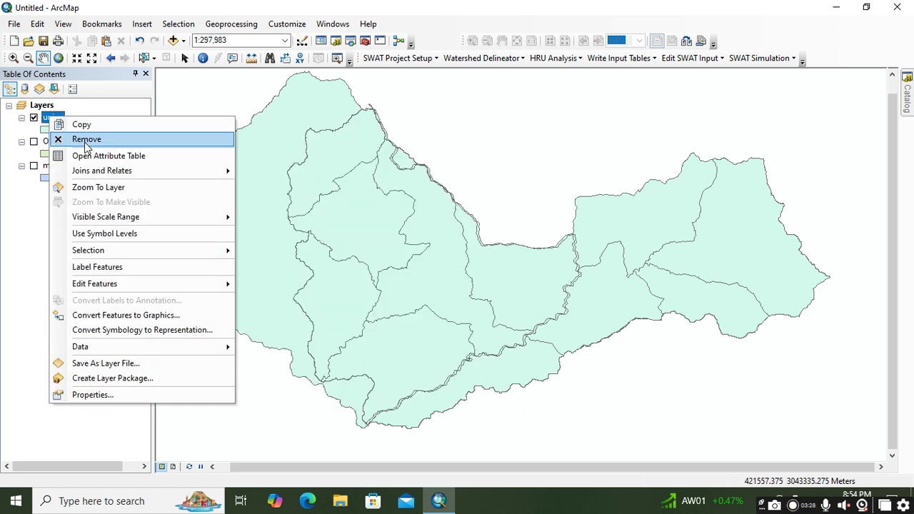
left_click(86, 139)
left_click(231, 23)
left_click(246, 99)
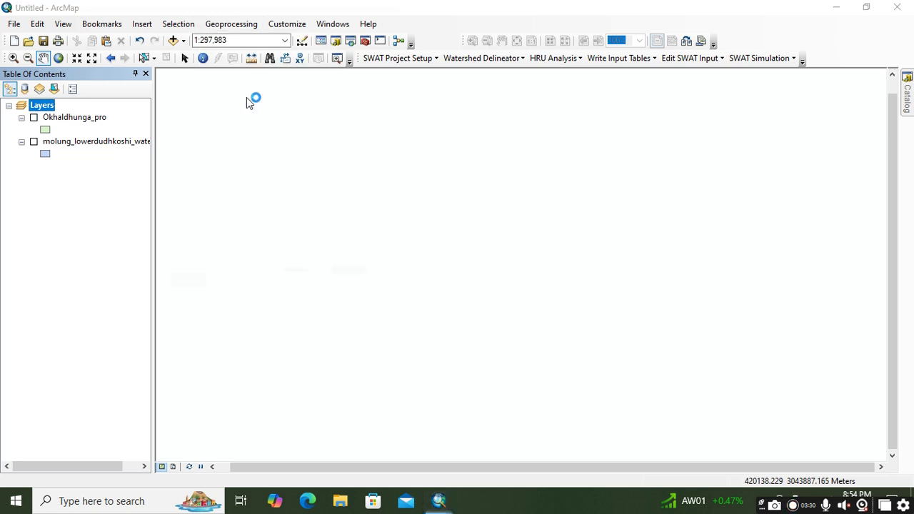
left_click(347, 65)
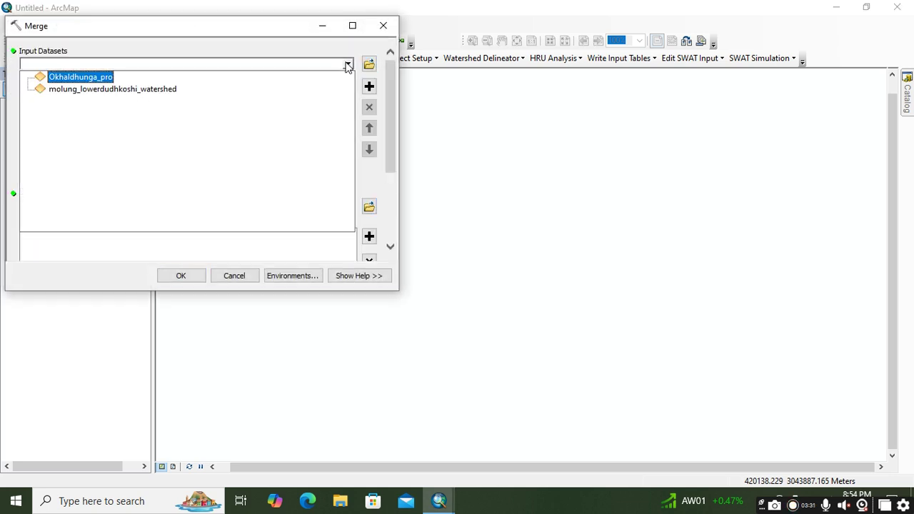
left_click(91, 76)
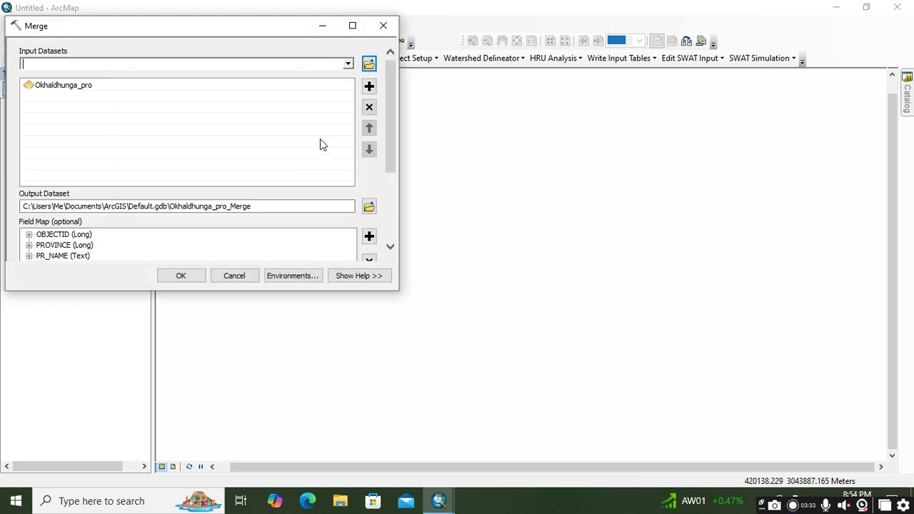
left_click(348, 64)
left_click(59, 90)
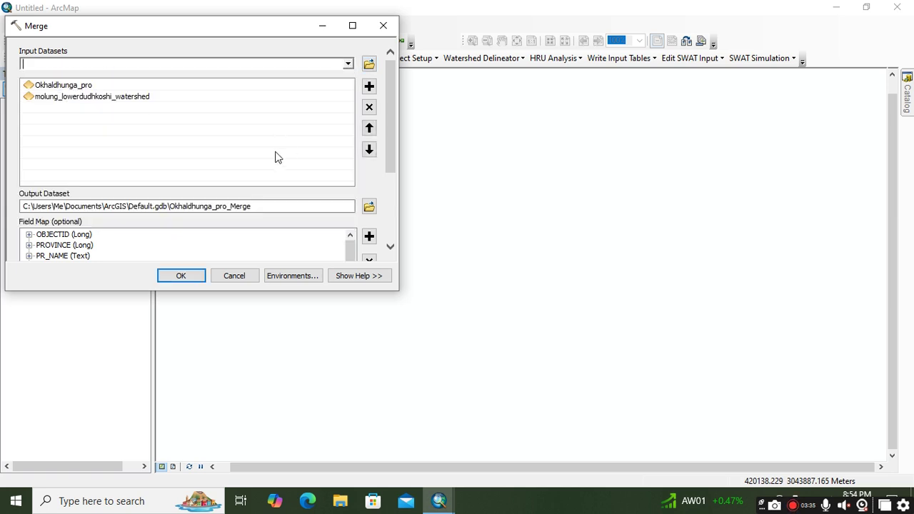
Step: Save the merge output as merge in the geo folder and run the tool
left_click(368, 207)
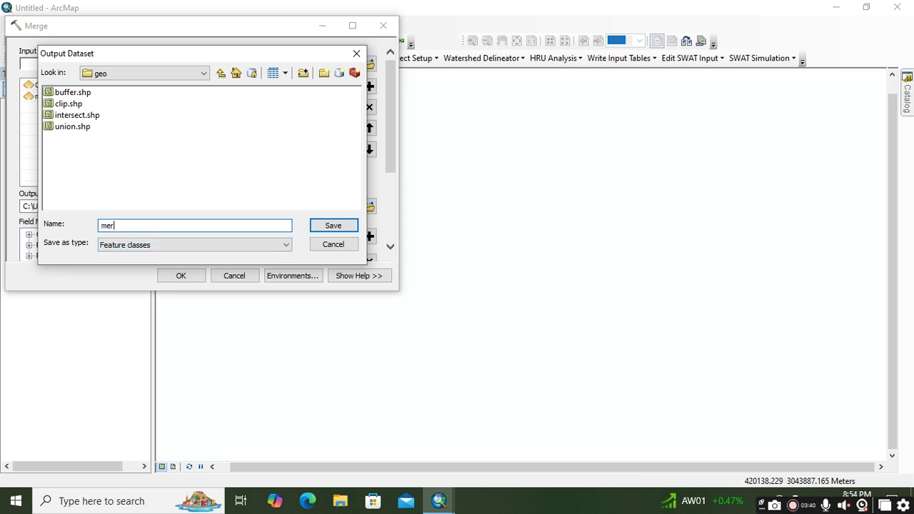
left_click(333, 225)
left_click(181, 276)
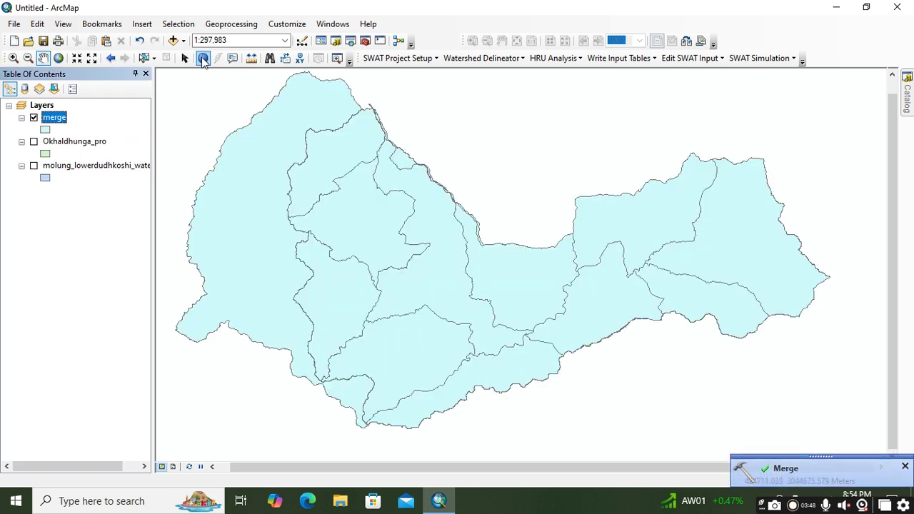
Step: Review the merge layer's attribute table from the first to the last column, and close it
right_click(55, 119)
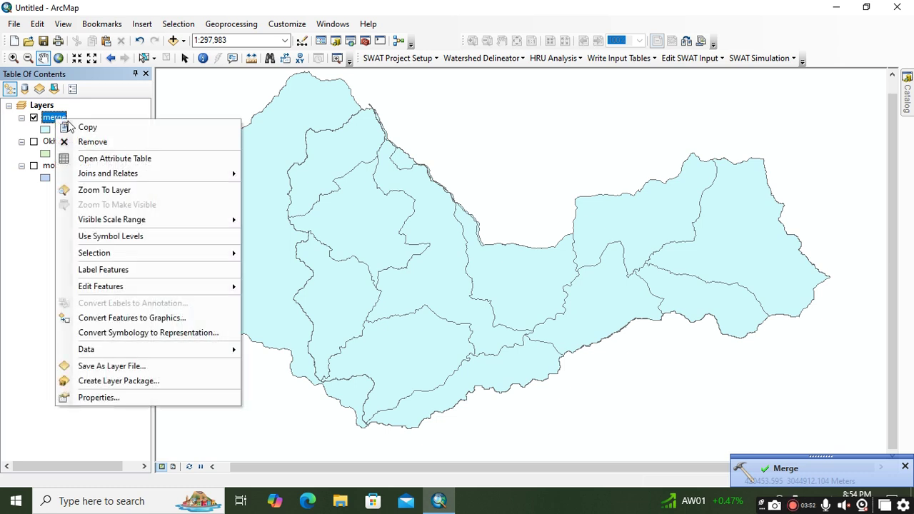
left_click(98, 160)
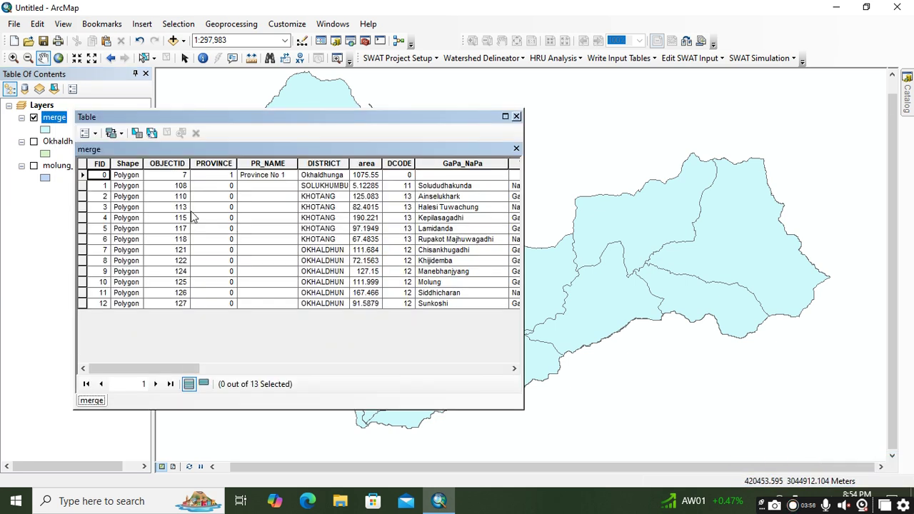
scroll(192, 215, "right", 10)
scroll(191, 214, "left", 10)
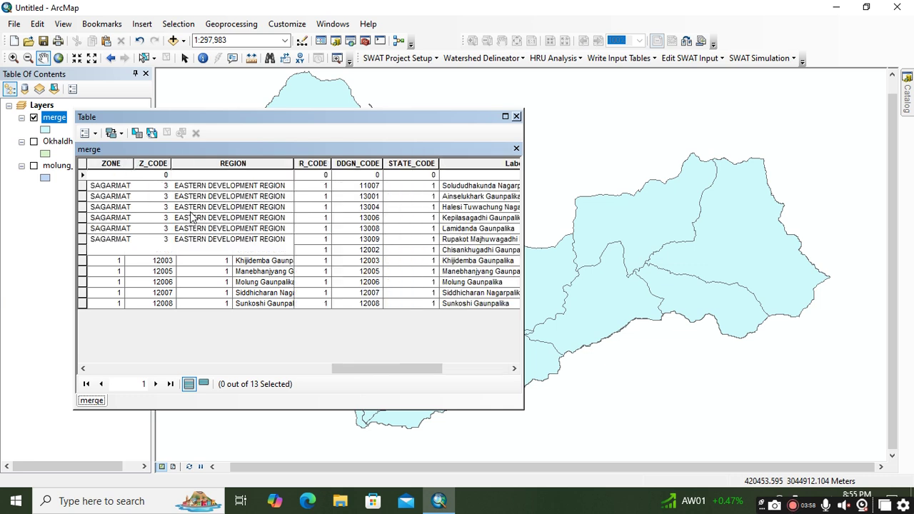
scroll(192, 218, "right", 10)
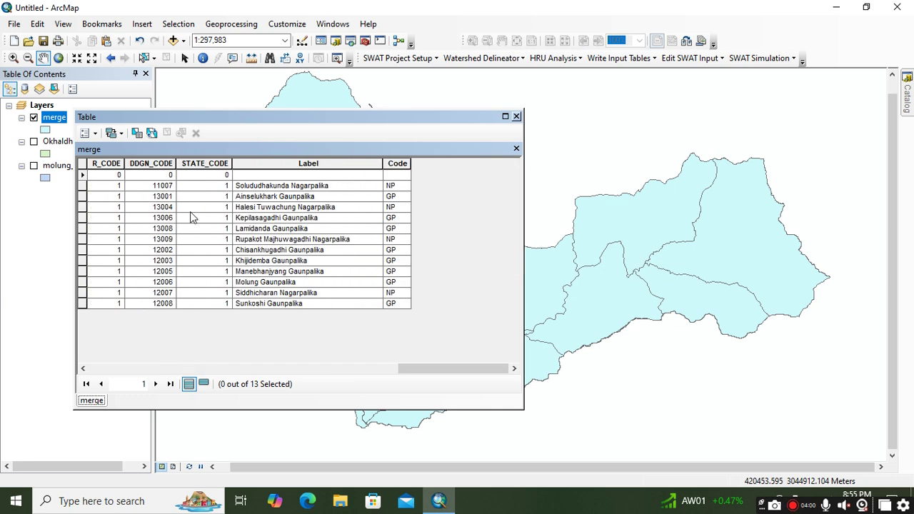
left_click(516, 117)
Step: Remove the merge layer from the map
right_click(59, 120)
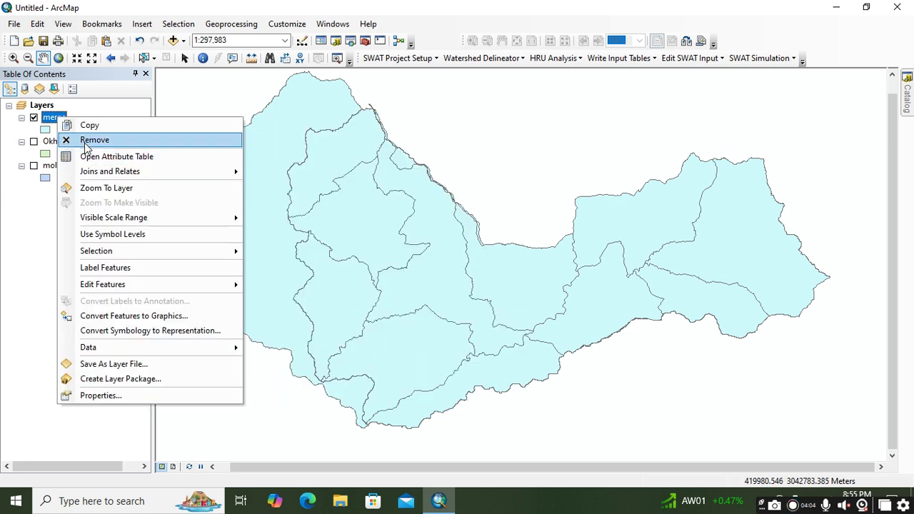
left_click(87, 138)
left_click(231, 24)
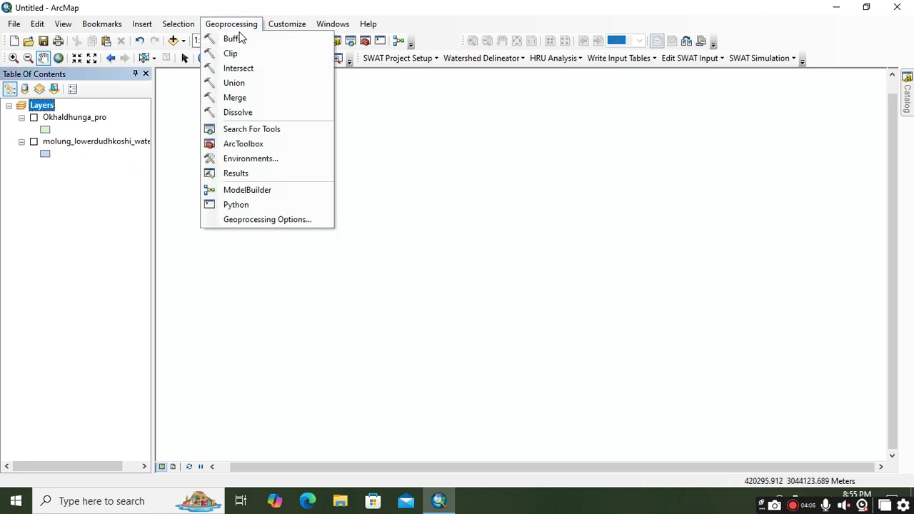
left_click(246, 112)
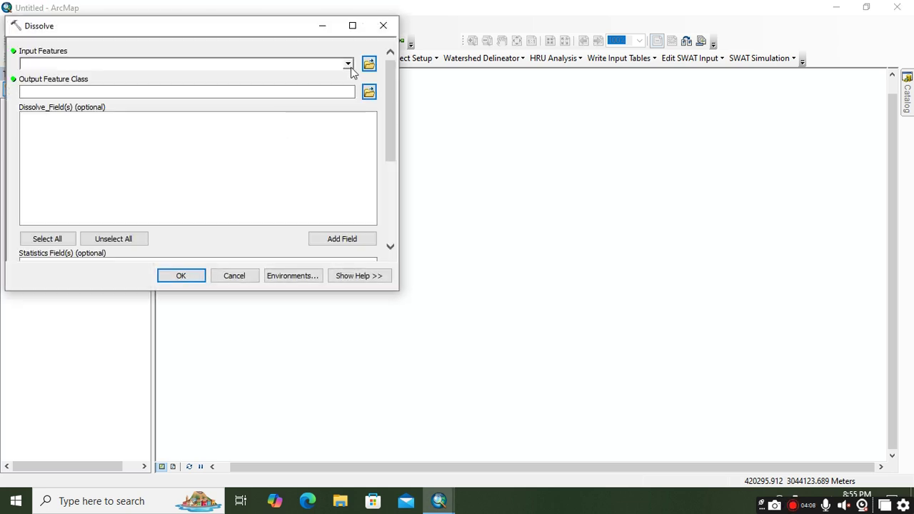
left_click_drag(264, 32, 470, 39)
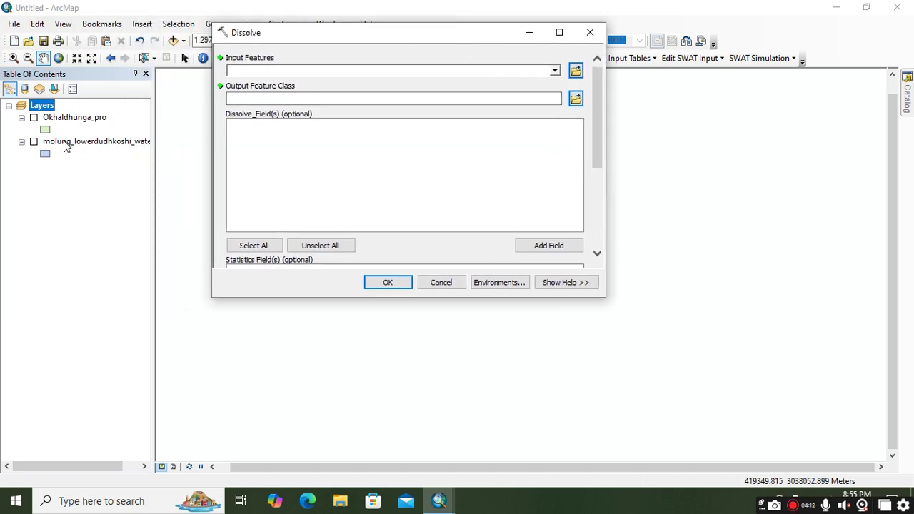
left_click(589, 32)
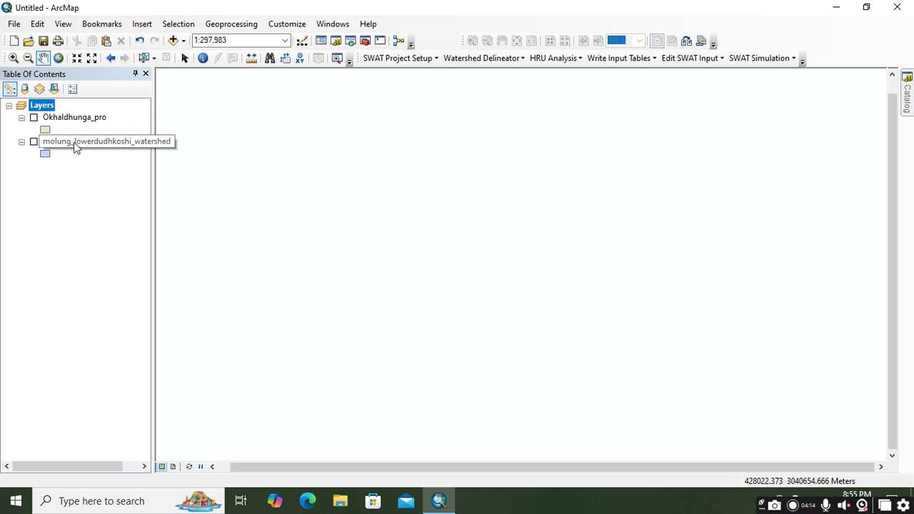
Step: Turn on the watershed layer and set up the Dissolve tool with molung_lowerdudhkoshi_watershed as the input features
left_click(33, 142)
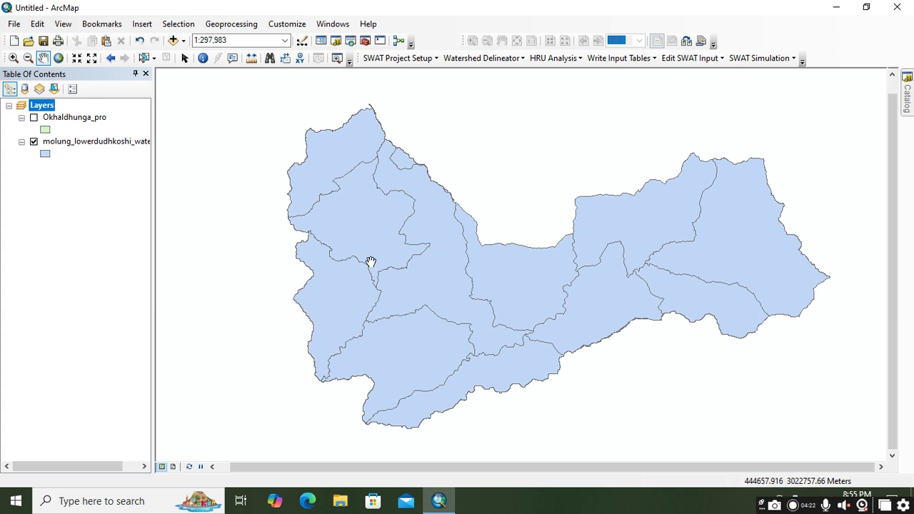
left_click(231, 24)
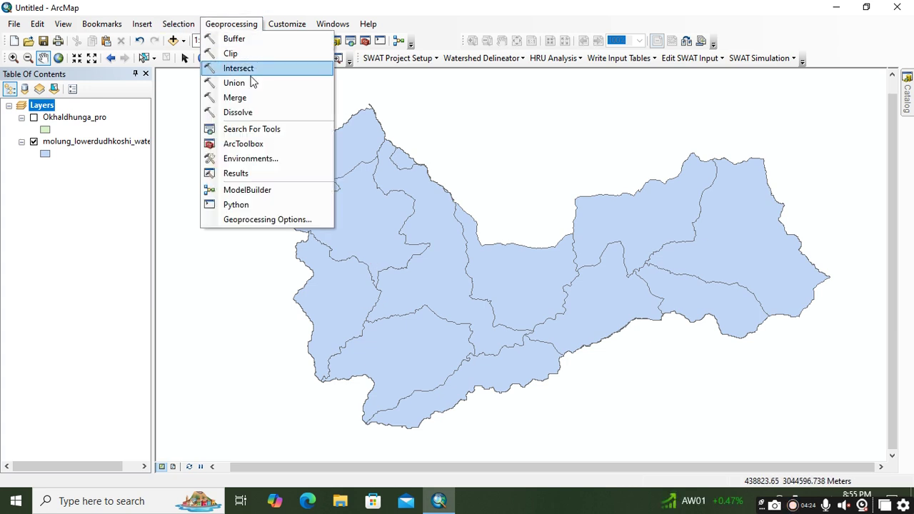
left_click(236, 113)
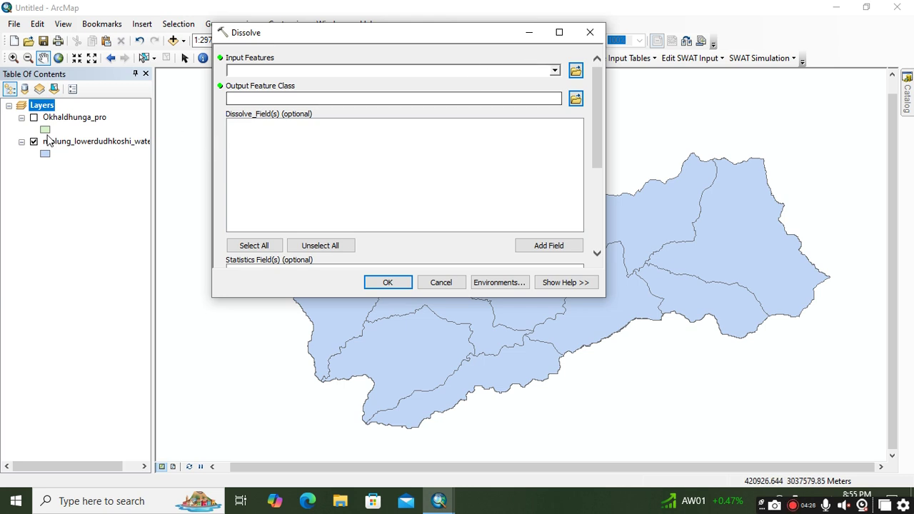
left_click(554, 71)
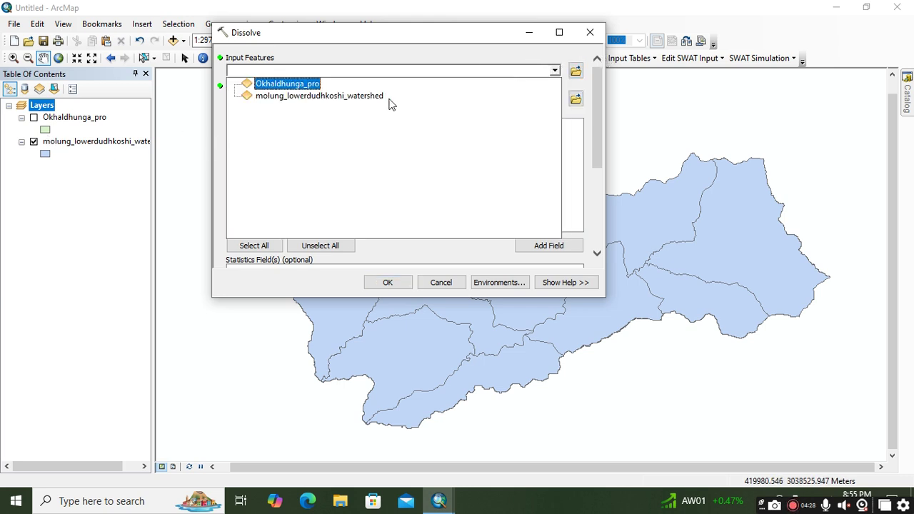
left_click(273, 98)
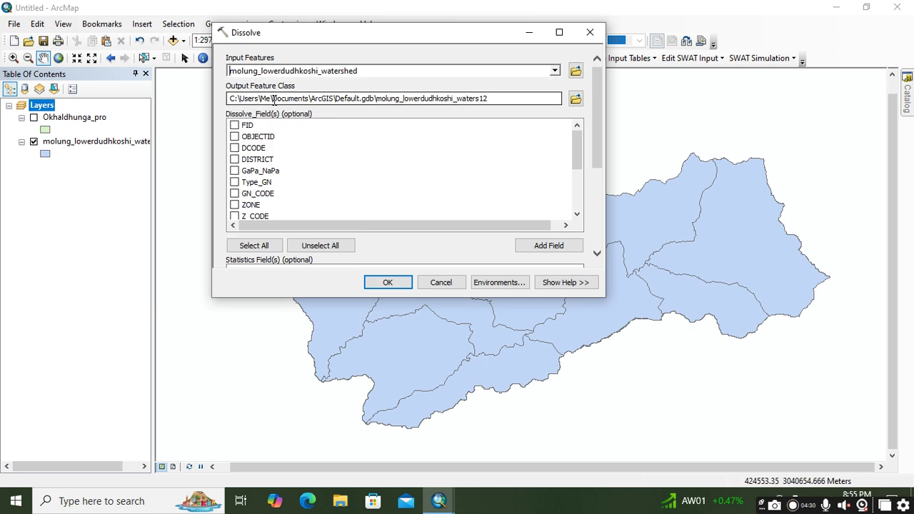
Step: Save the dissolve output as dissolve in the geo folder and run the tool
left_click(576, 101)
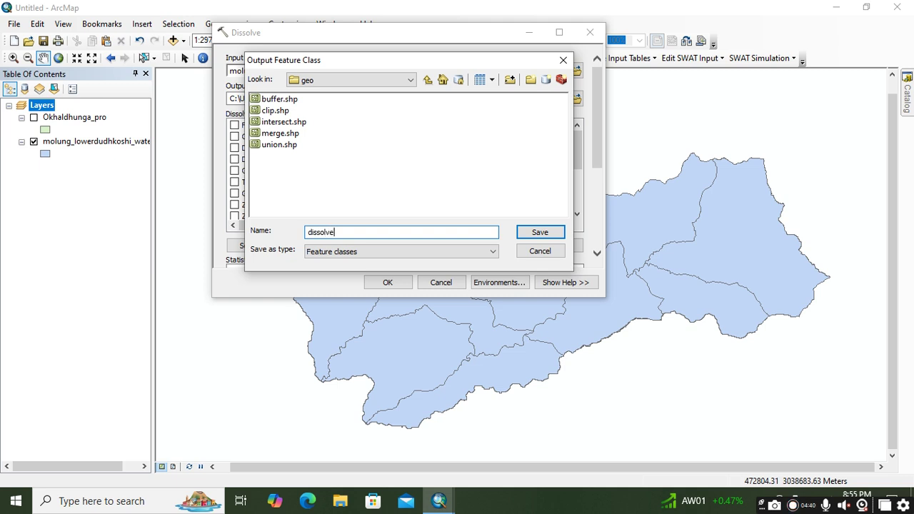
left_click(544, 232)
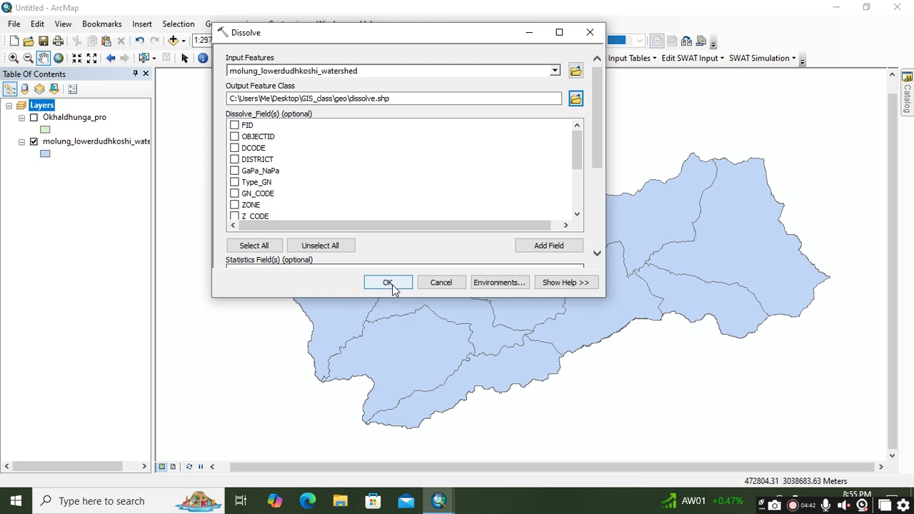
left_click(389, 283)
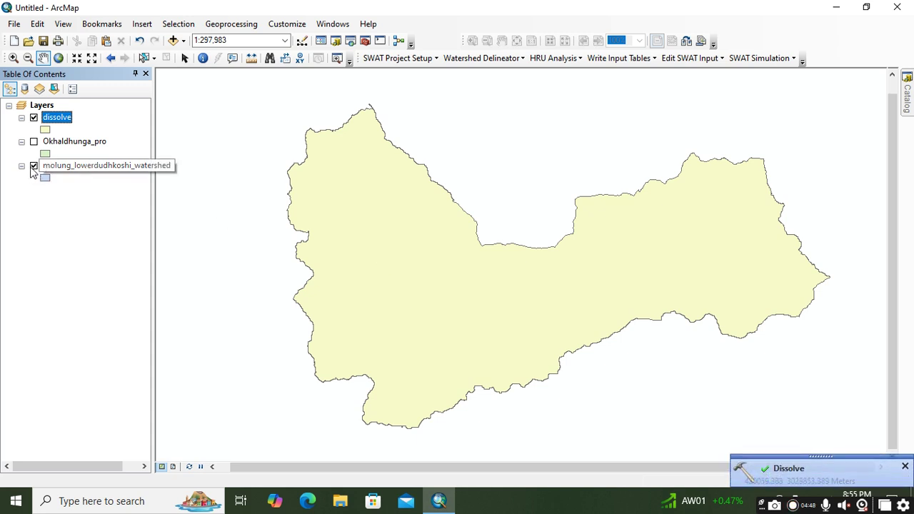
Step: Examine the dissolved watershed outline with the original watershed layer turned off, and remove the dissolve layer
left_click_drag(517, 309, 465, 312)
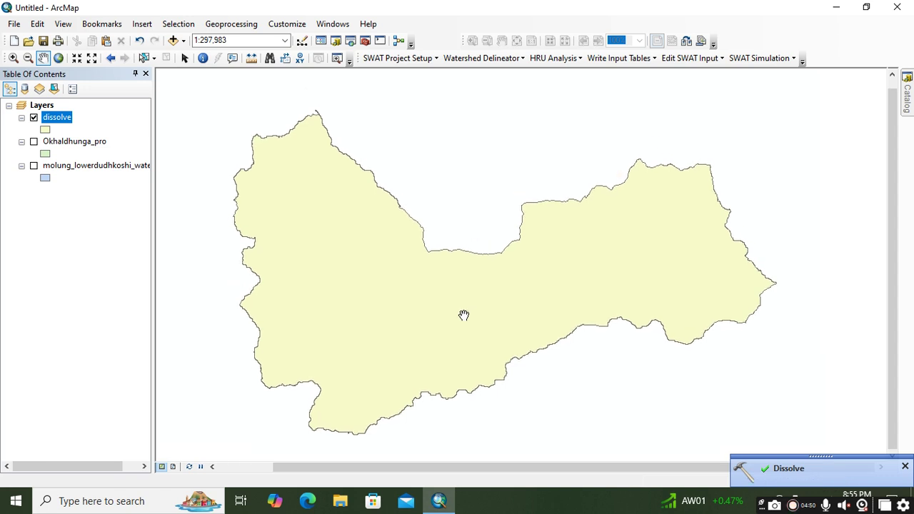
right_click(60, 123)
left_click(96, 142)
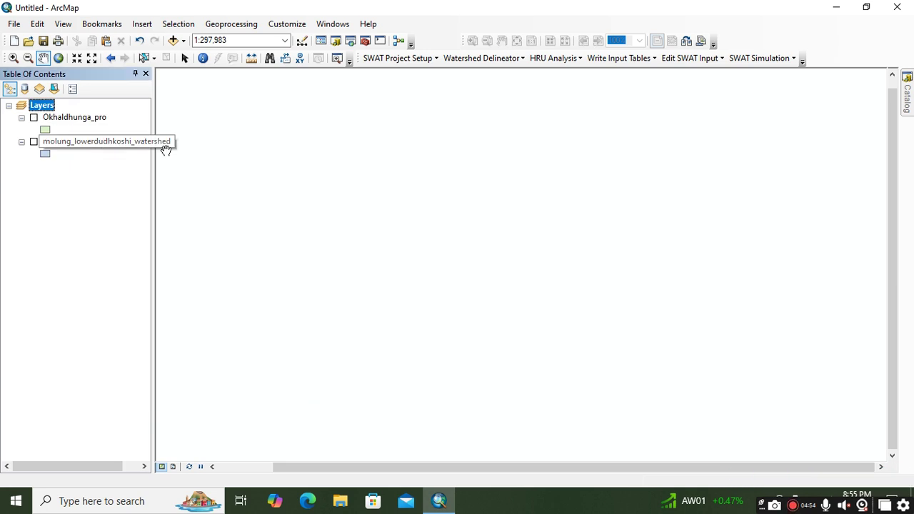
Step: Turn on both the molung_lowerdudhkoshi_watershed and Okhaldhunga_pro layers to compare their overlap
left_click(33, 141)
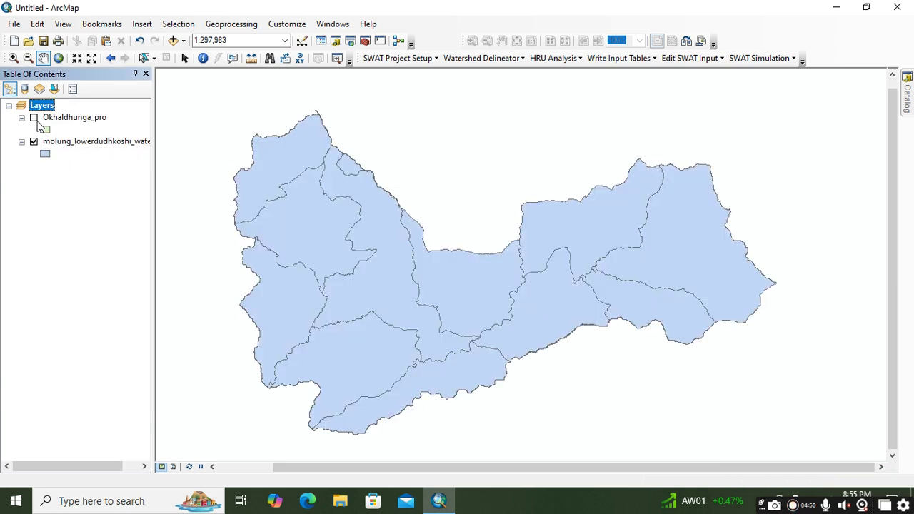
left_click(34, 117)
left_click_drag(307, 194, 357, 204)
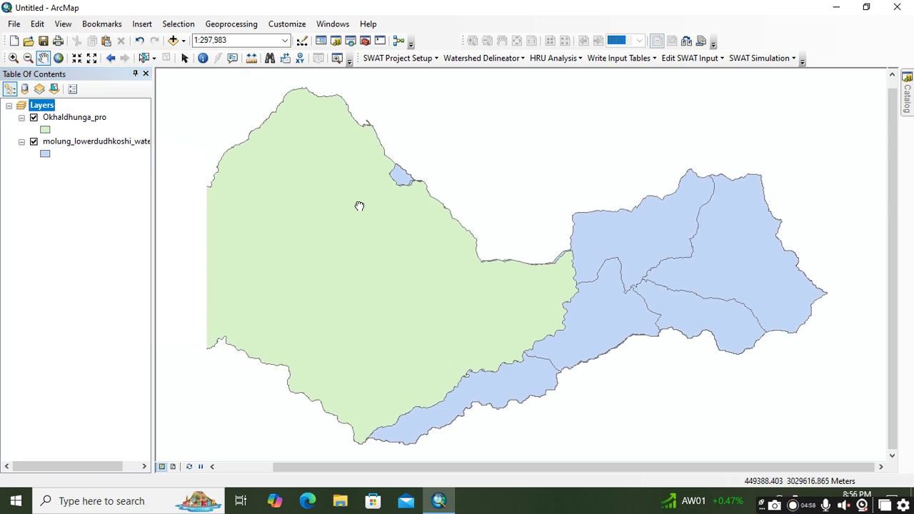
Step: Change the watershed layer's fill symbol to the Sun style
left_click(45, 155)
left_click(431, 169)
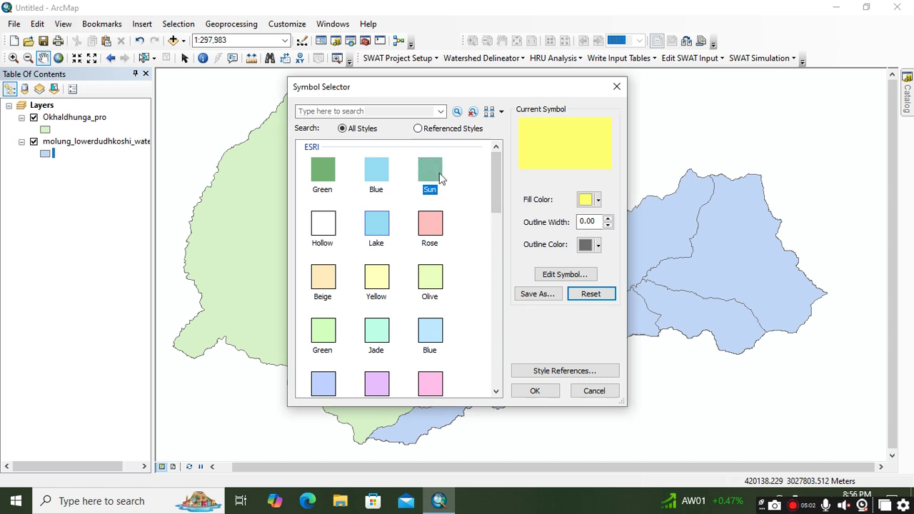
left_click(537, 390)
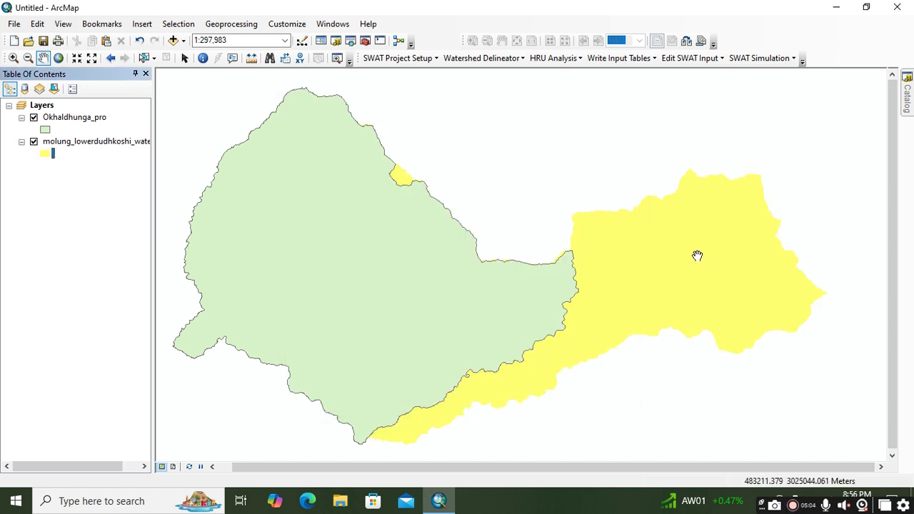
Step: Search for the Erase (Analysis) tool and set it up with molung_lowerdudhkoshi_watershed as input and Okhaldhunga_pro as erase features
left_click_drag(587, 288, 581, 267)
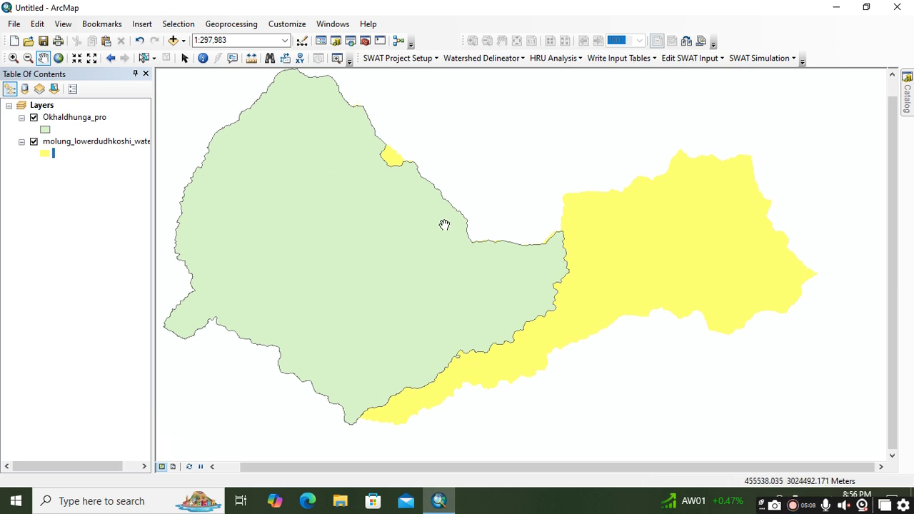
left_click_drag(534, 297, 529, 315)
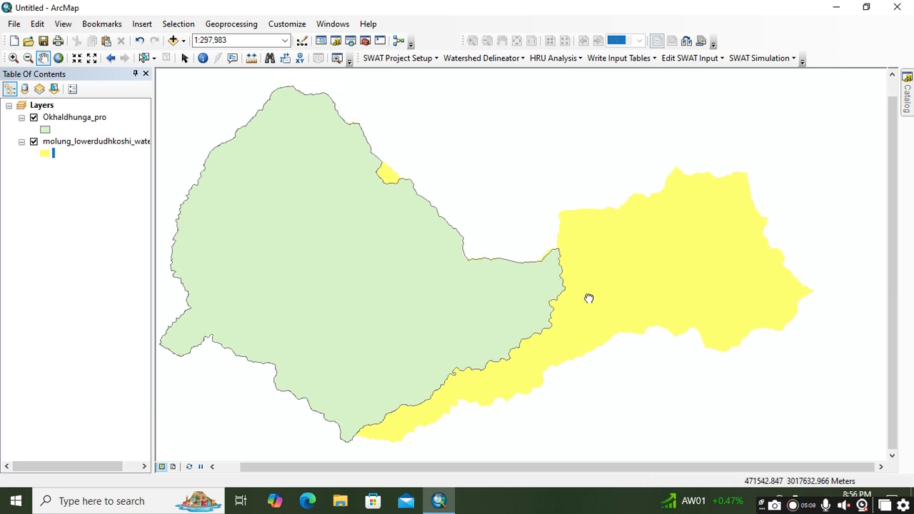
left_click(351, 41)
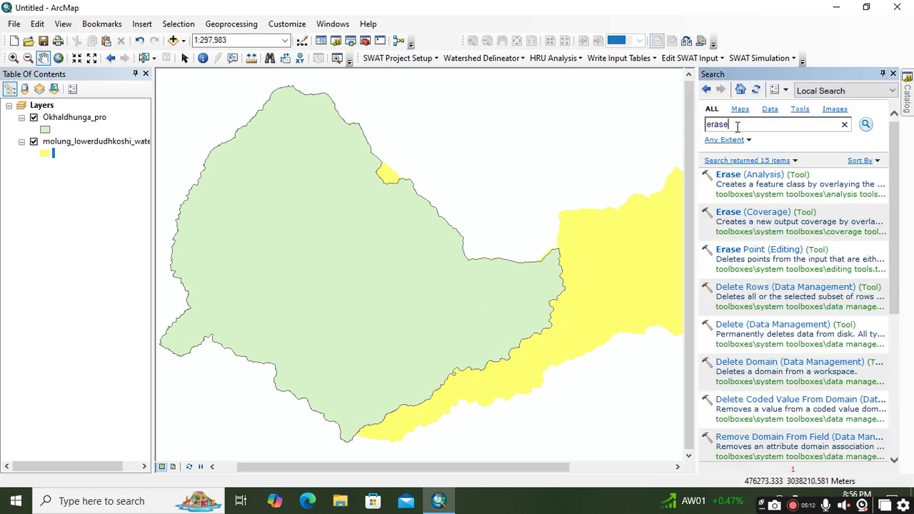
left_click(728, 174)
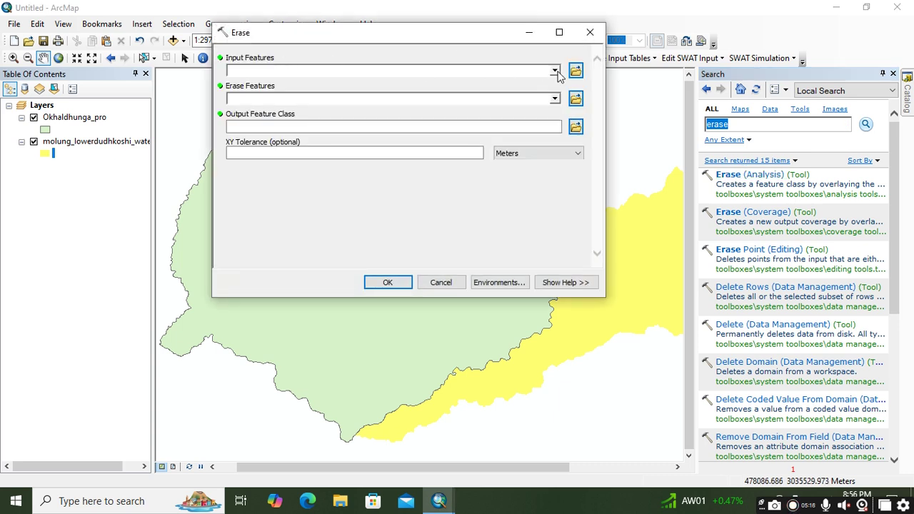
left_click(556, 71)
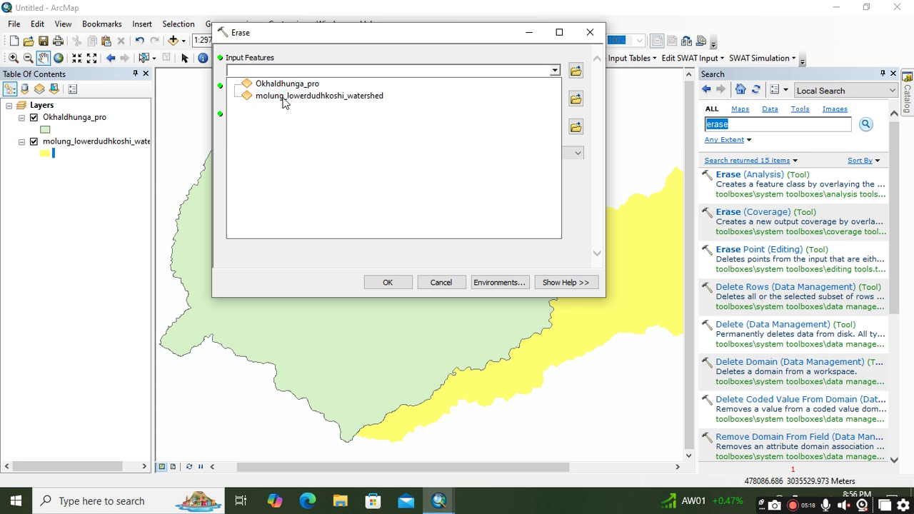
left_click(283, 100)
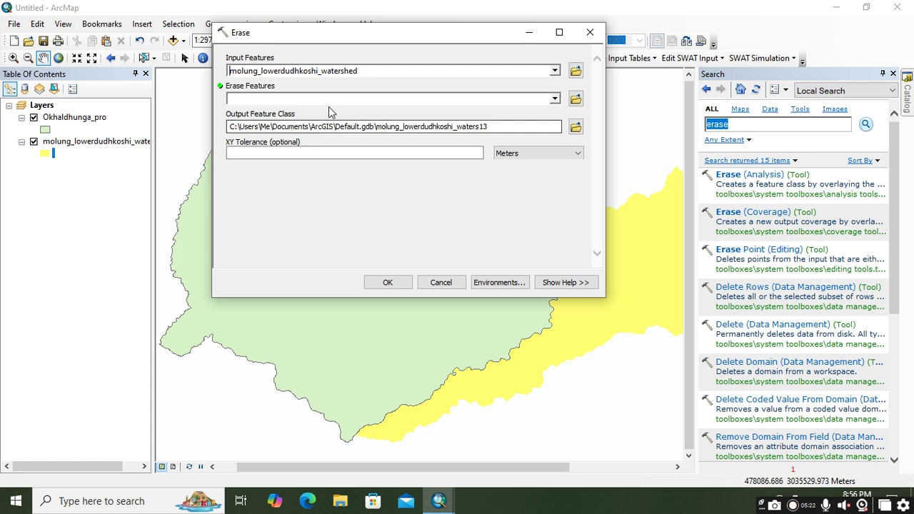
left_click(554, 99)
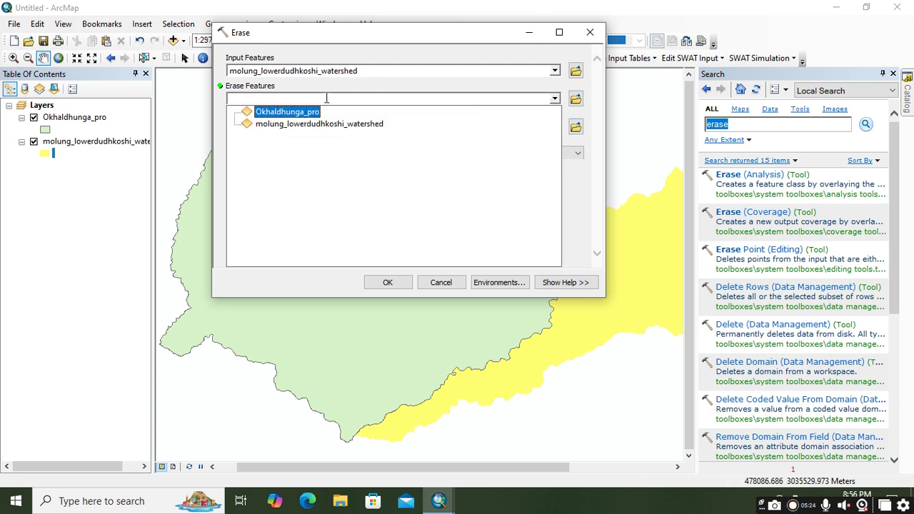
left_click(292, 115)
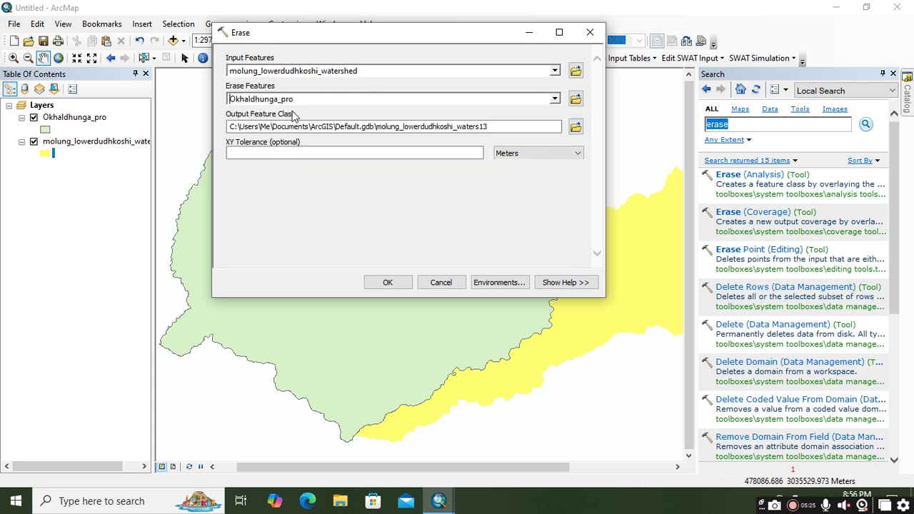
Step: Save the erase output as erase in the geo folder, run the tool, and close the tool search
left_click(575, 127)
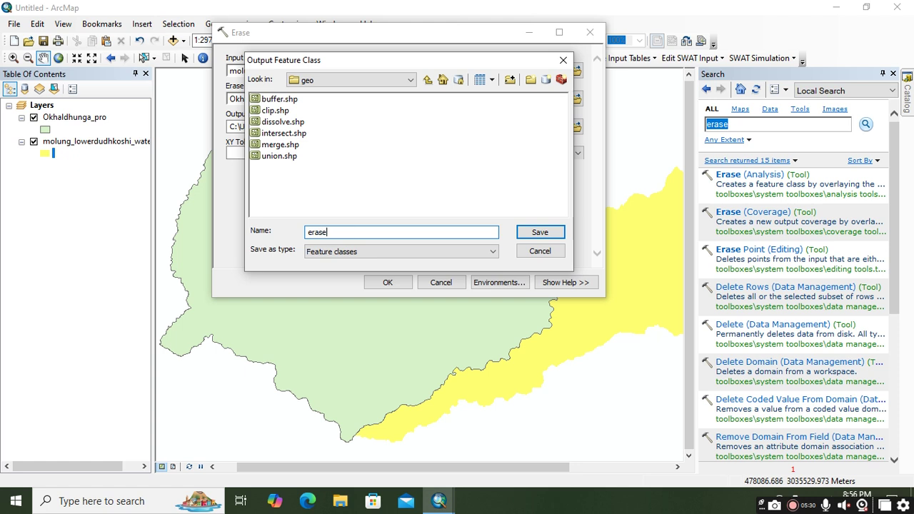
left_click(540, 232)
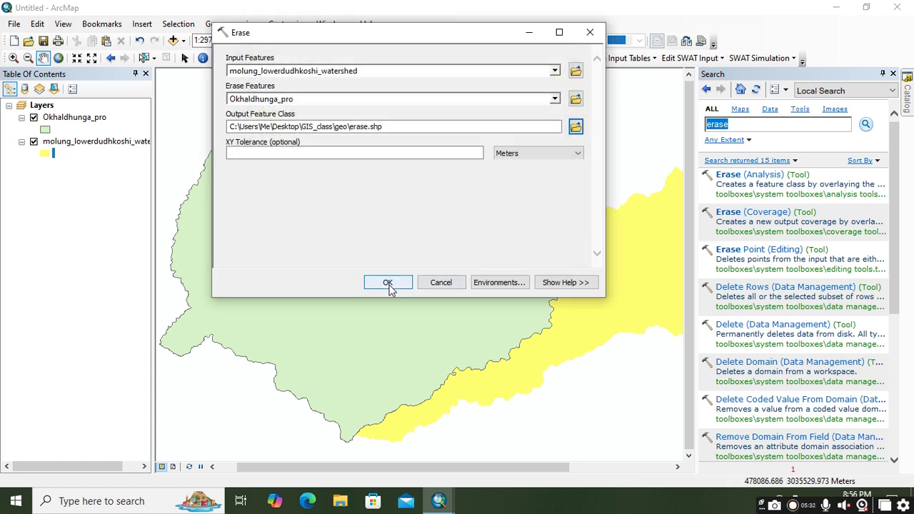
left_click(387, 282)
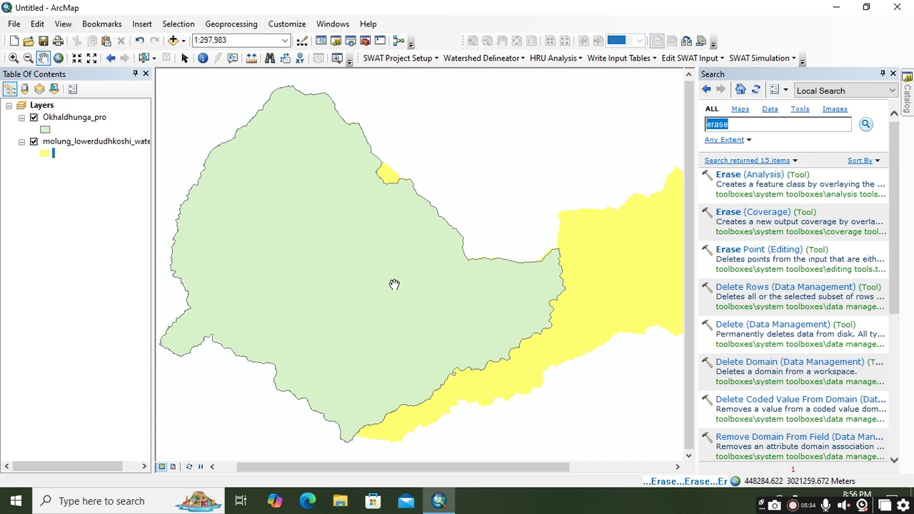
left_click(893, 74)
Step: Turn off the watershed and Okhaldhunga_pro layers and inspect the polygons of the erase layer
left_click(34, 165)
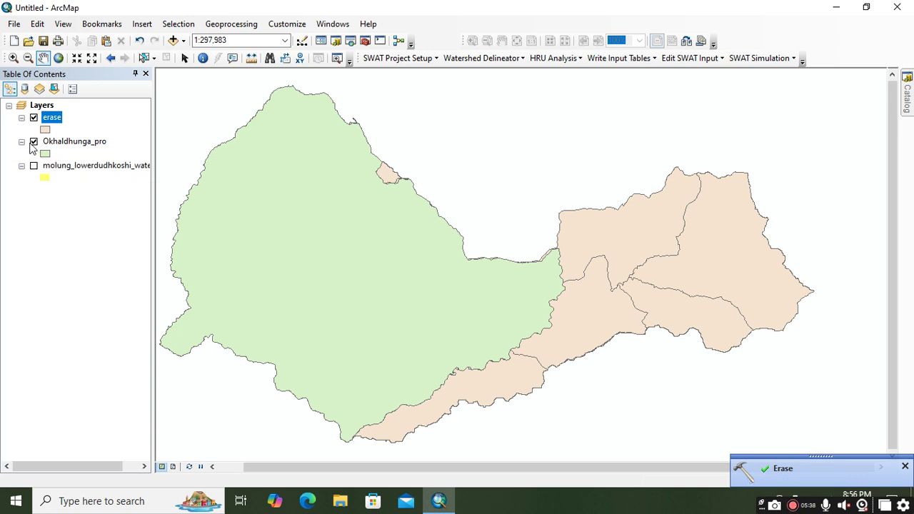
left_click(34, 142)
left_click_drag(516, 290, 499, 279)
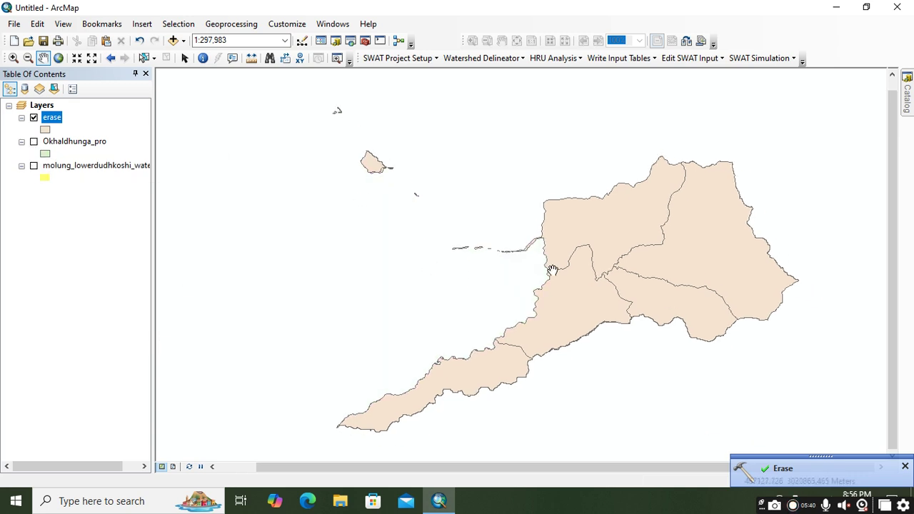
scroll(506, 248, "up", 1)
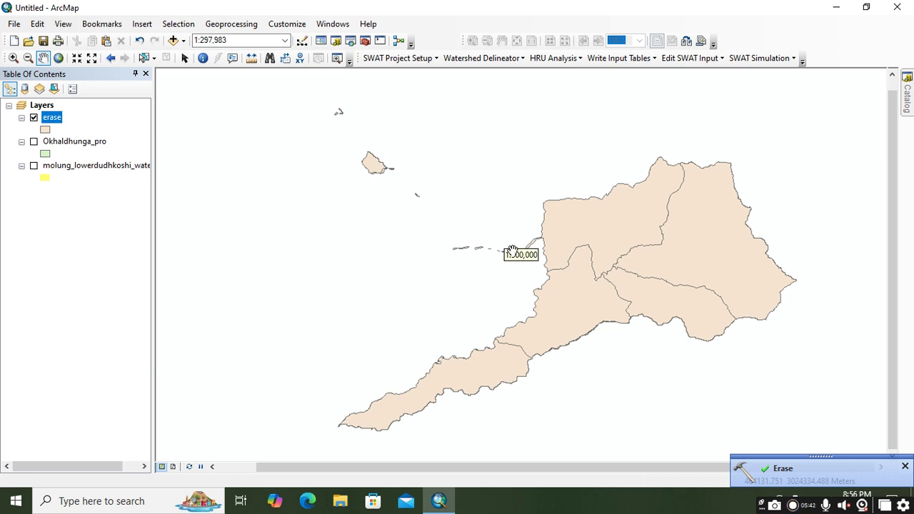